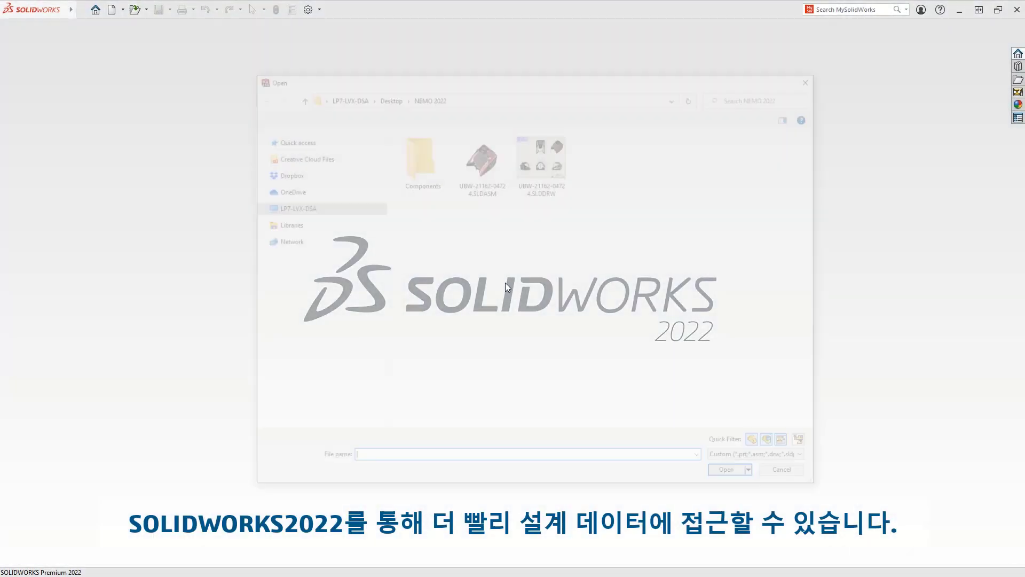
Open the assembly UBW-21162-04724.SLDASM in Large Design Review mode.
{"action": "left_click", "coordinate": [484, 167]}
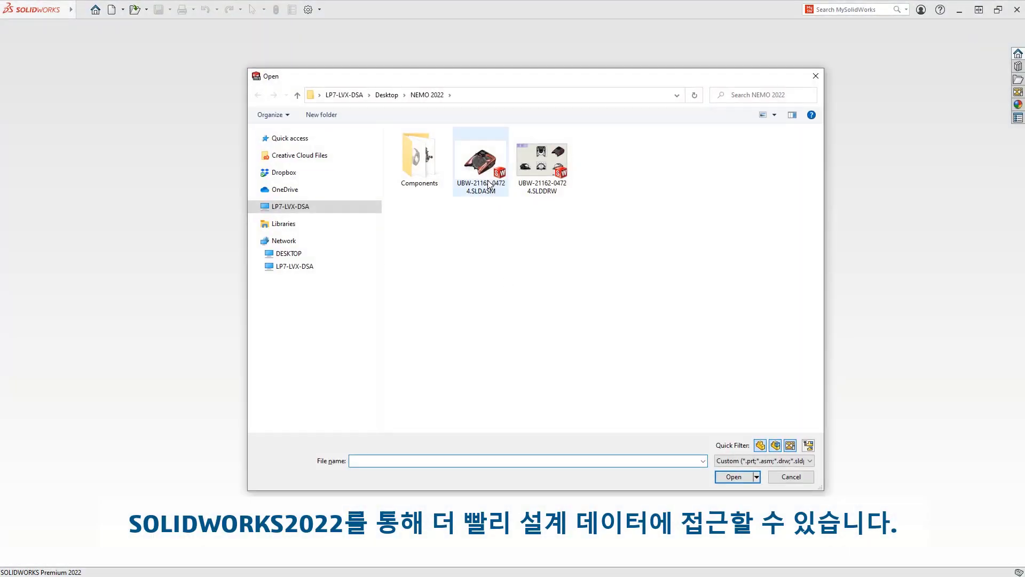
{"action": "left_click", "coordinate": [403, 404]}
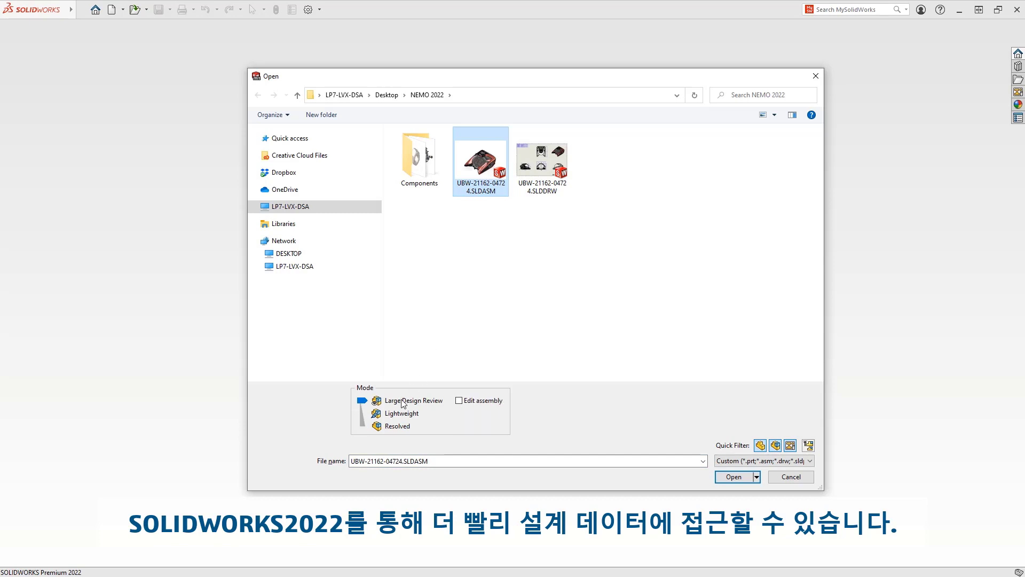
{"action": "left_click", "coordinate": [727, 481]}
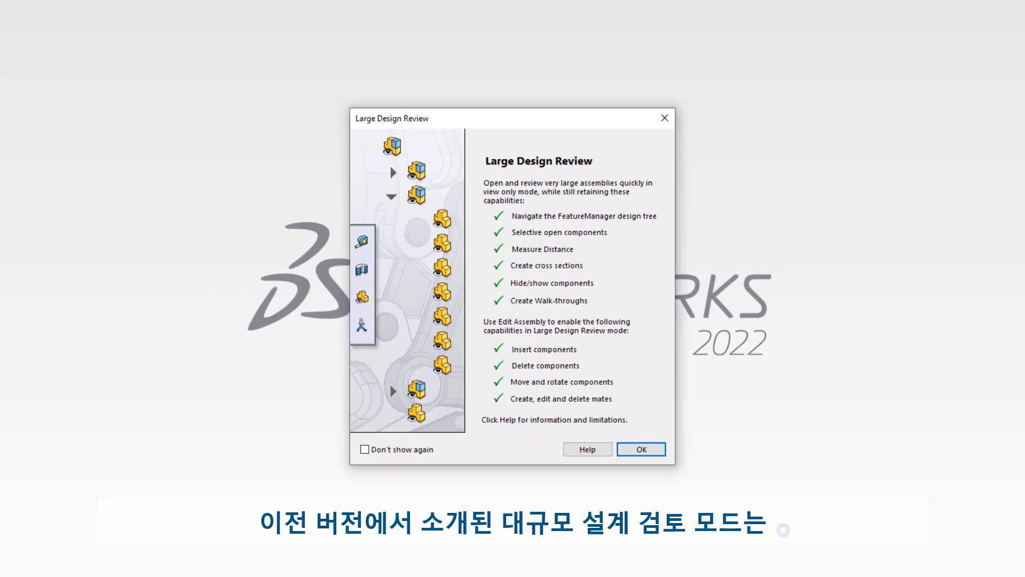
{"action": "left_click", "coordinate": [616, 417]}
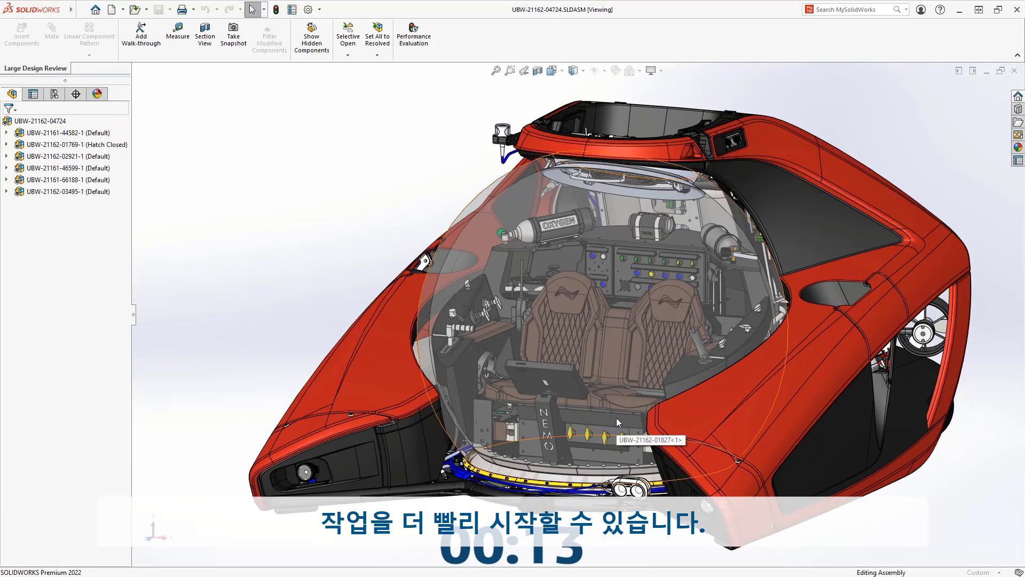
Open the top-level assembly's drawing in Detailing mode from the Large Design Review session.
{"action": "middle_click_drag", "start_coordinate": [616, 417], "coordinate": [587, 416]}
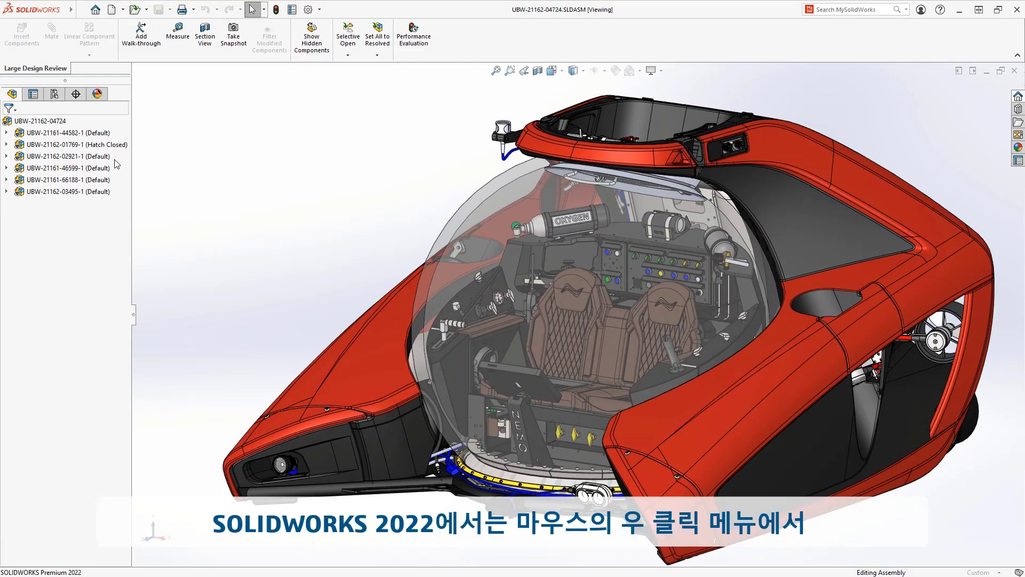
{"action": "left_click", "coordinate": [40, 121]}
{"action": "right_click", "coordinate": [40, 121]}
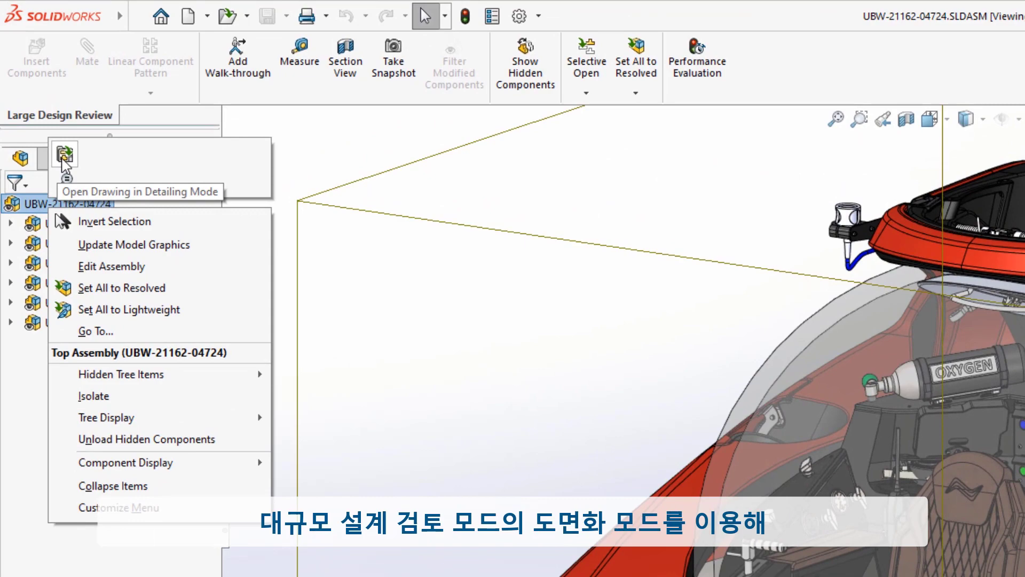
{"action": "left_click", "coordinate": [62, 159]}
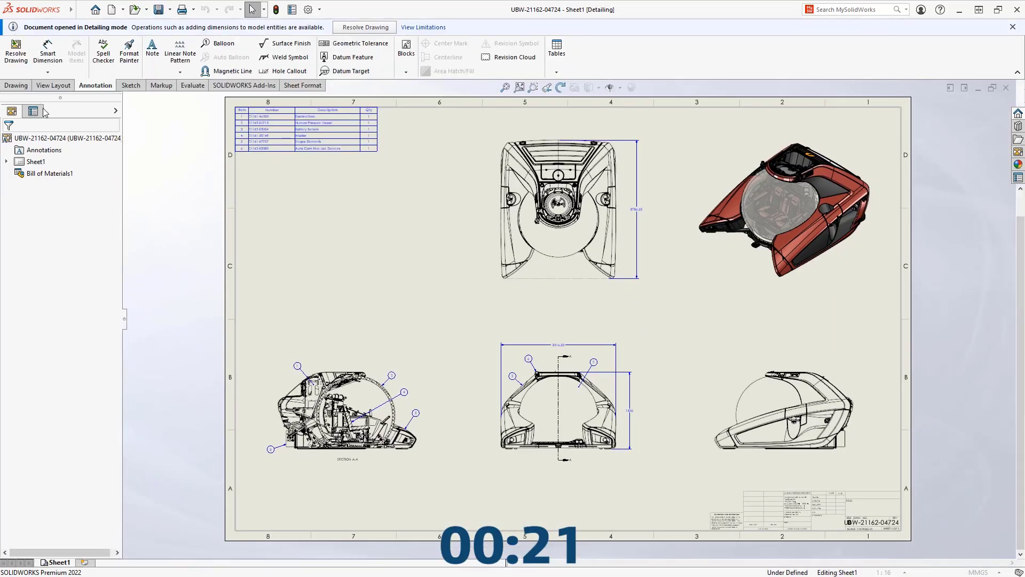
Dimension the outer circle of the large ring in Section A-A and display the dimension as a diameter.
{"action": "left_click", "coordinate": [532, 87]}
{"action": "left_click_drag", "start_coordinate": [260, 358], "coordinate": [441, 477]}
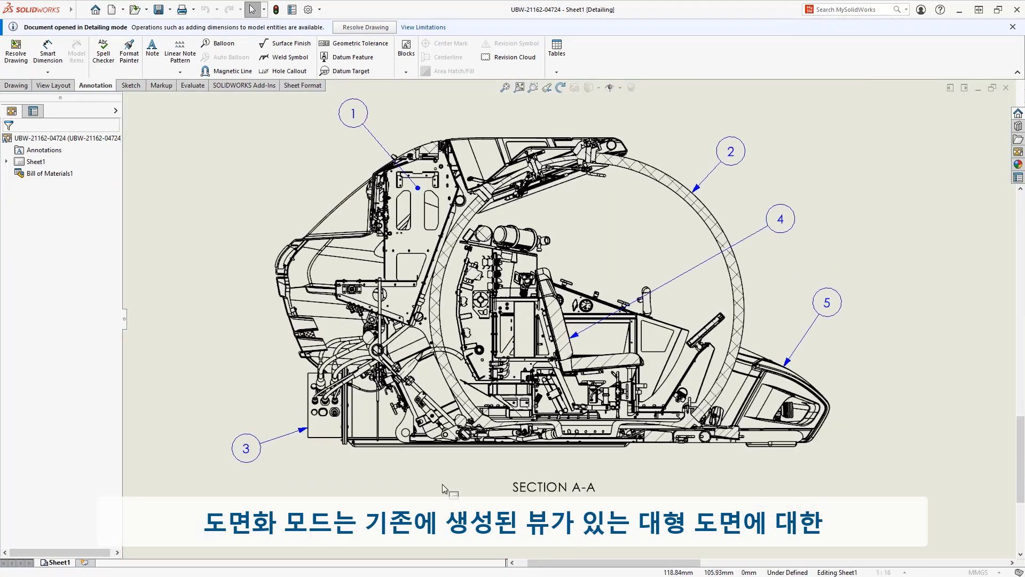
{"action": "left_click", "coordinate": [443, 488]}
{"action": "left_click", "coordinate": [481, 500]}
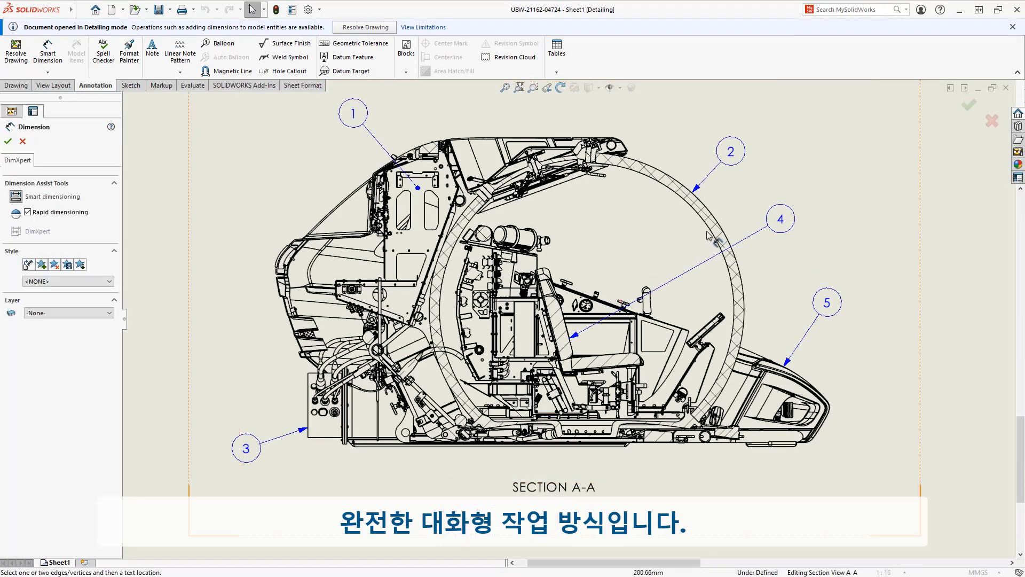
{"action": "left_click", "coordinate": [740, 259]}
{"action": "left_click", "coordinate": [822, 168]}
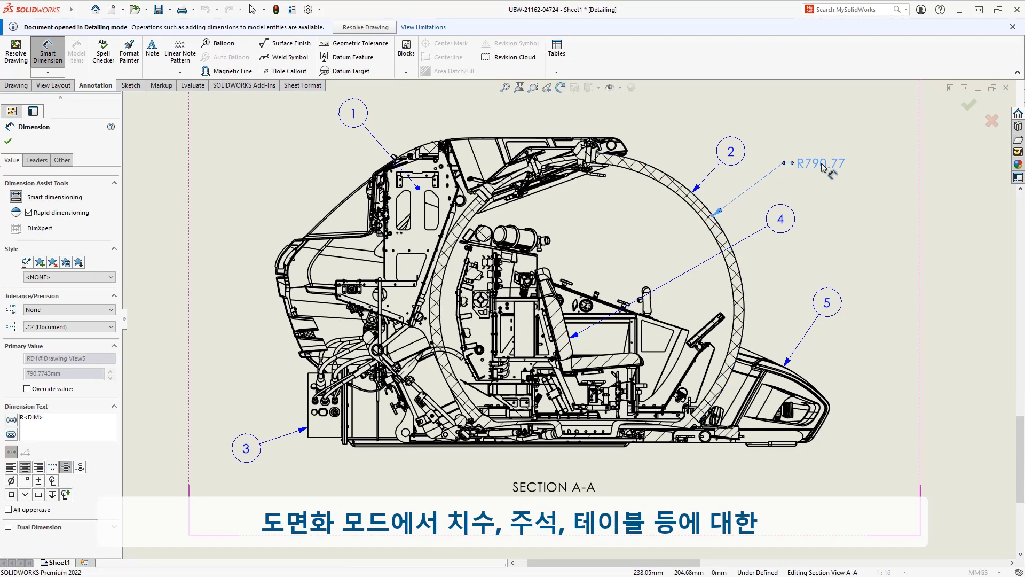
{"action": "right_click", "coordinate": [823, 163]}
{"action": "left_click", "coordinate": [846, 270]}
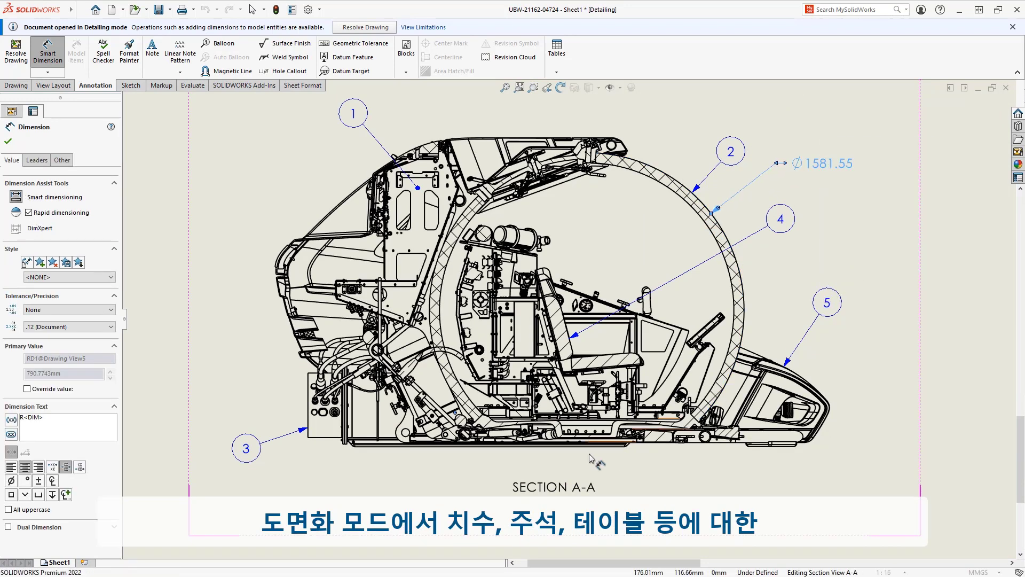
Add horizontal length dimensions to the long base edge and the short edge under the nose in Section A-A.
{"action": "left_click", "coordinate": [460, 447]}
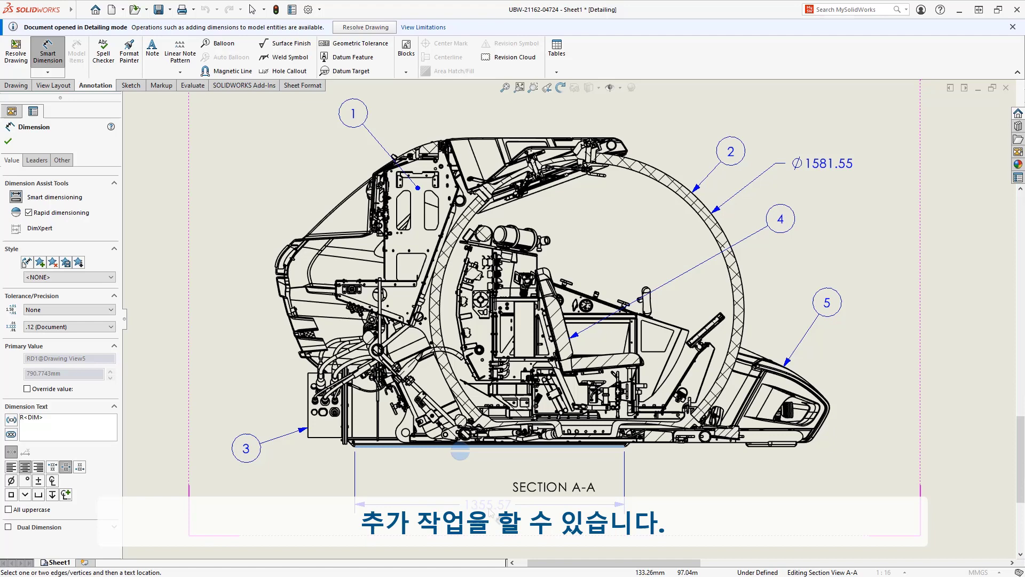
{"action": "left_click", "coordinate": [492, 516]}
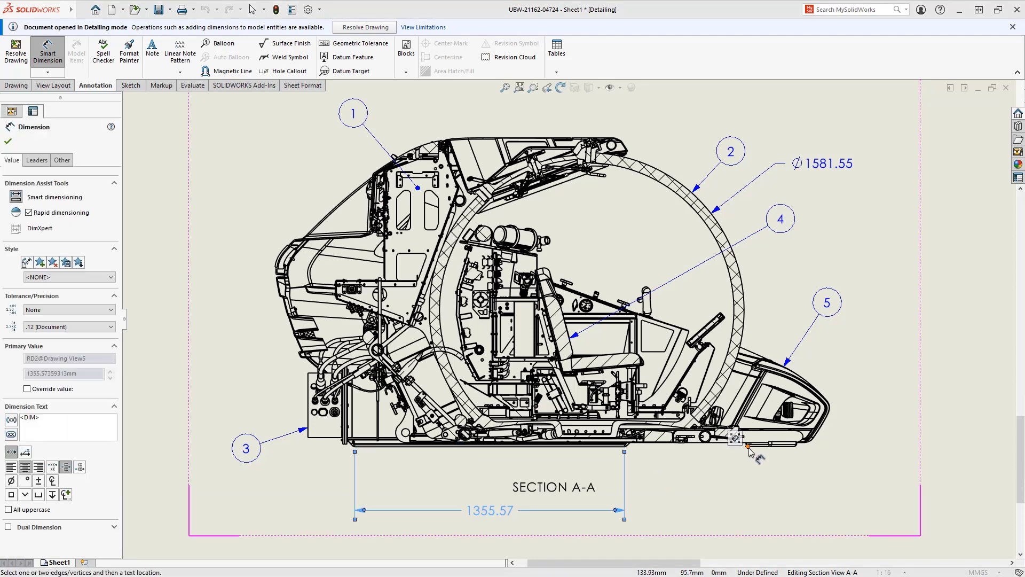
{"action": "left_click", "coordinate": [795, 447]}
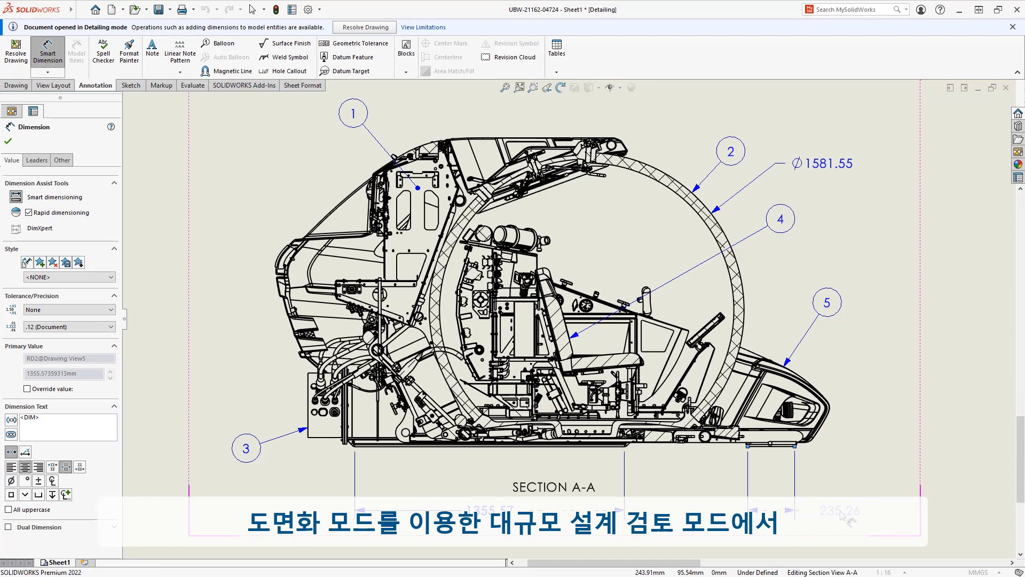
{"action": "left_click", "coordinate": [842, 515]}
Add an angular dimension between the seat cushion's top edge and the slanted console panel in Section A-A.
{"action": "left_click", "coordinate": [620, 355]}
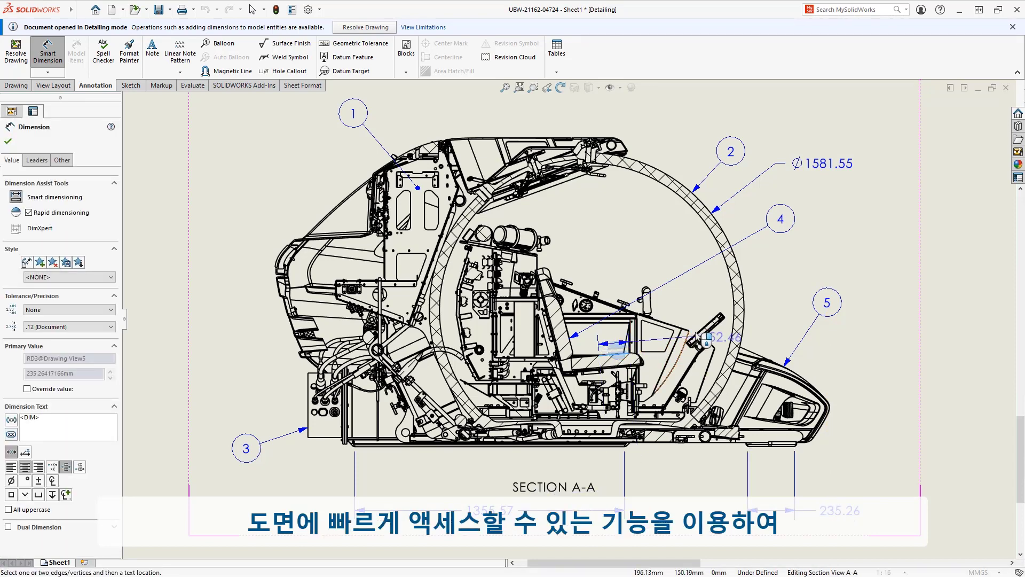
{"action": "left_click", "coordinate": [707, 323]}
{"action": "left_click", "coordinate": [789, 304]}
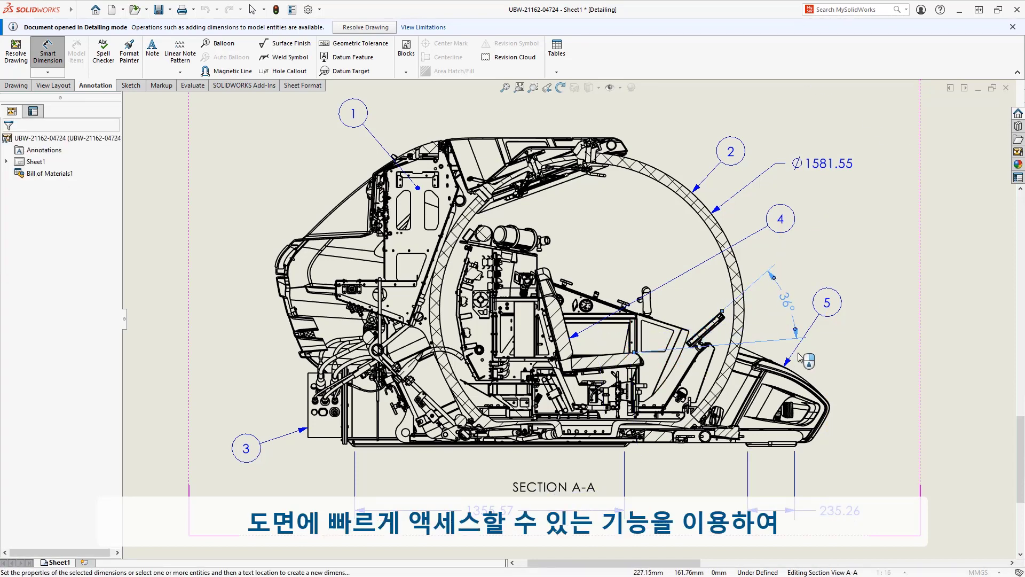
{"action": "key", "text": "Escape"}
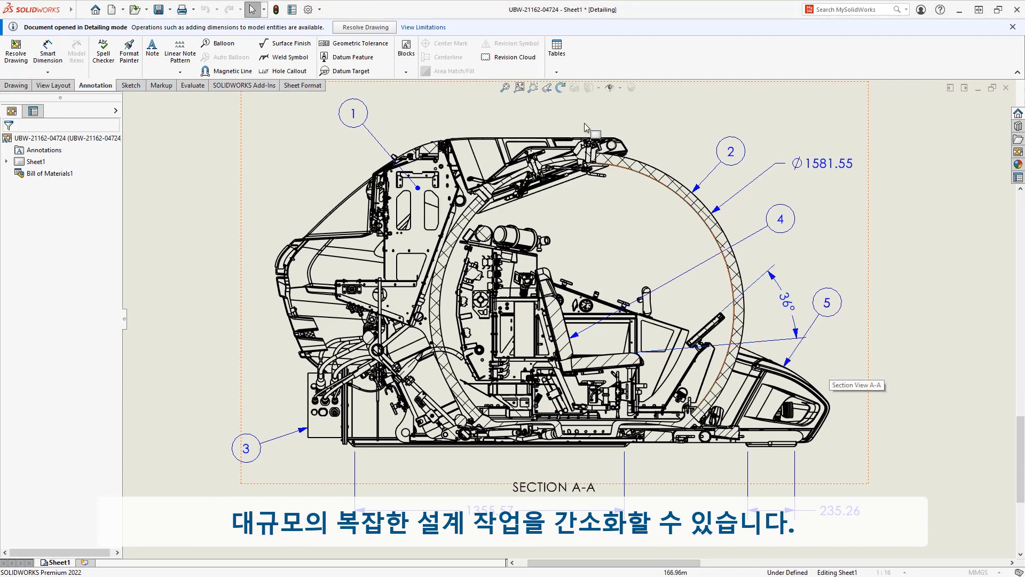
{"action": "left_click", "coordinate": [519, 87]}
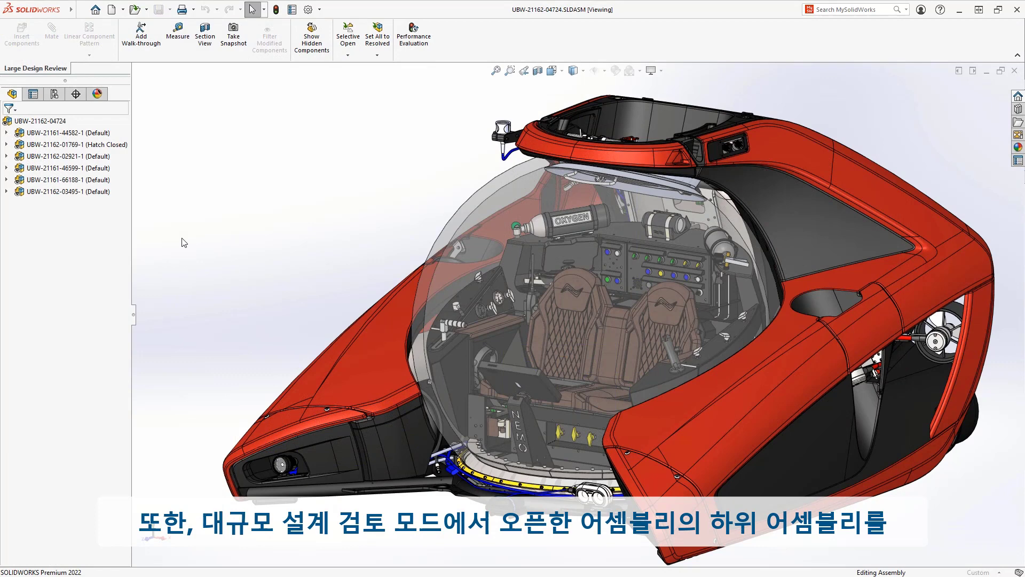
{"action": "right_click", "coordinate": [55, 145]}
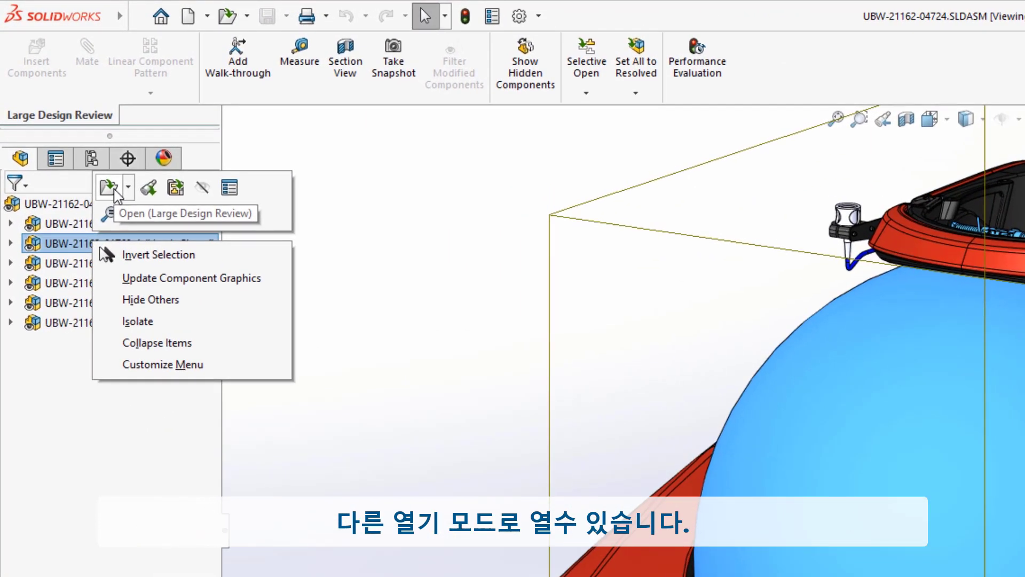
{"action": "left_click", "coordinate": [114, 190]}
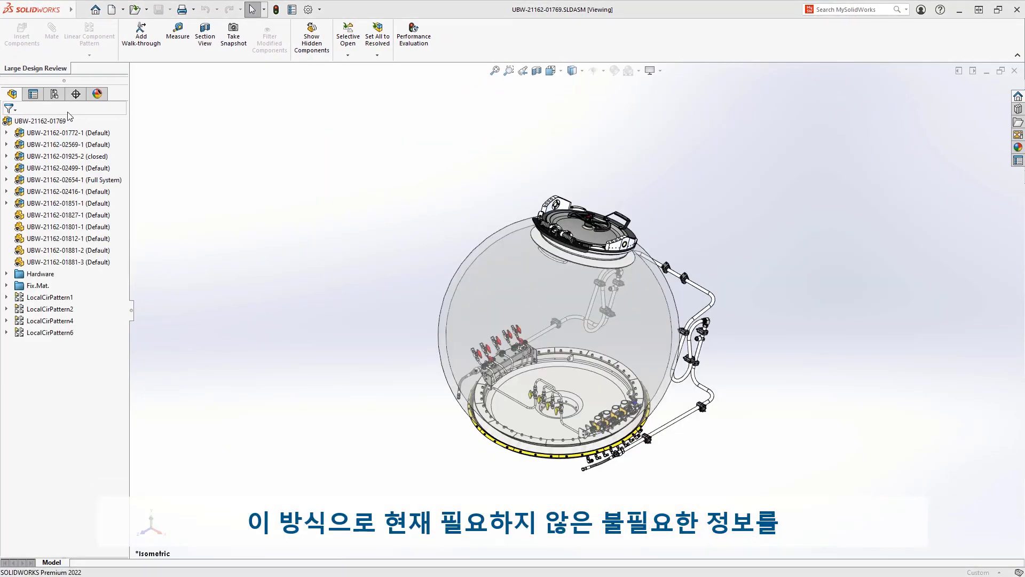
{"action": "right_click", "coordinate": [63, 179]}
{"action": "left_click", "coordinate": [128, 220]}
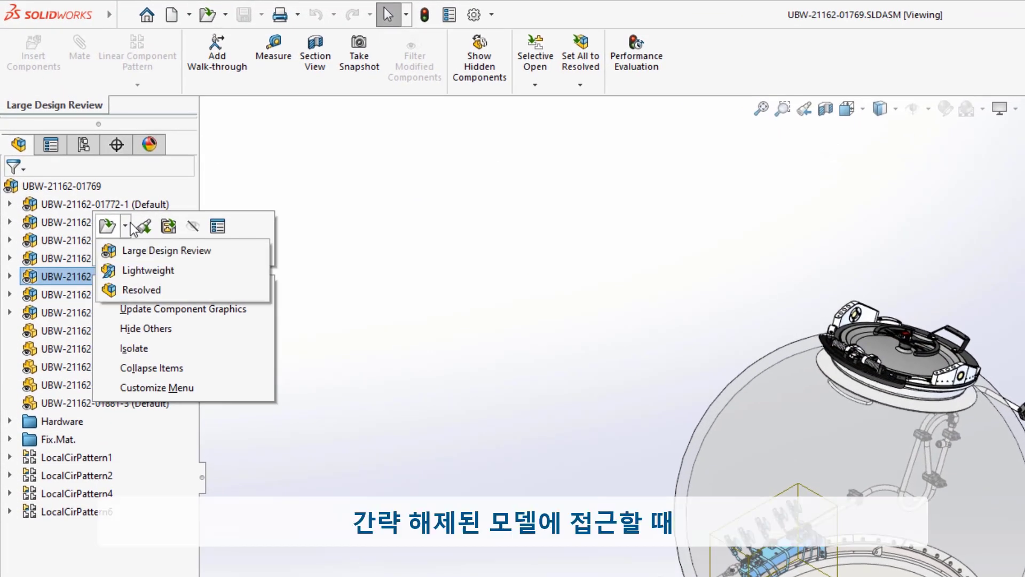
{"action": "left_click", "coordinate": [133, 289]}
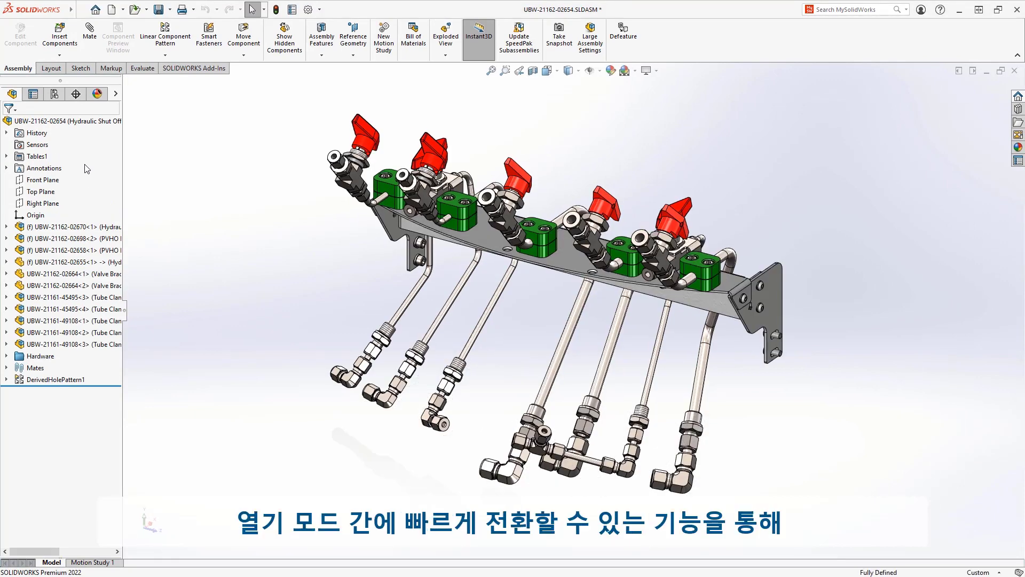
{"action": "left_click", "coordinate": [570, 256]}
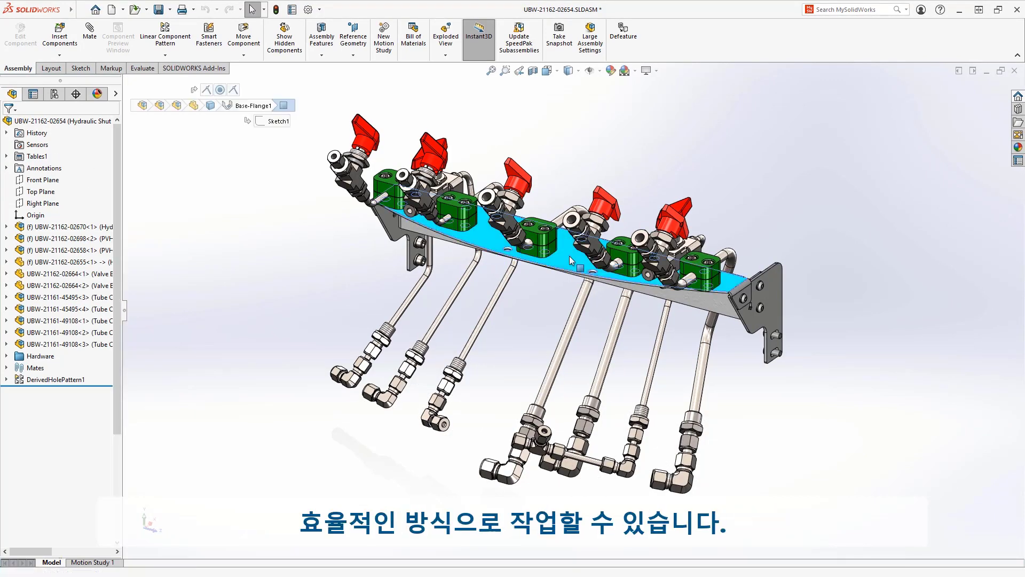
{"action": "left_click", "coordinate": [600, 250]}
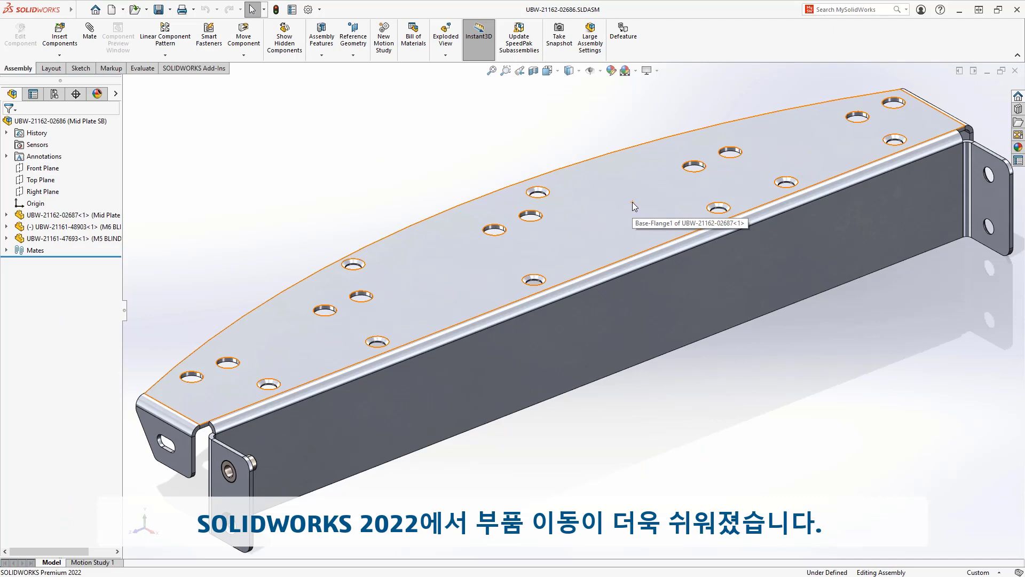
{"action": "left_click", "coordinate": [92, 227]}
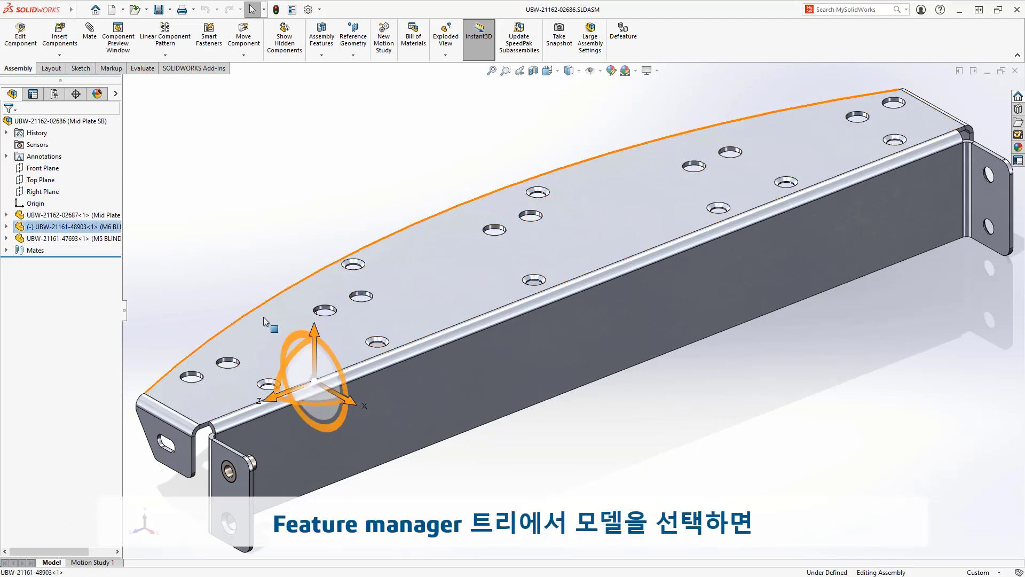
{"action": "left_click_drag", "start_coordinate": [314, 331], "coordinate": [325, 226]}
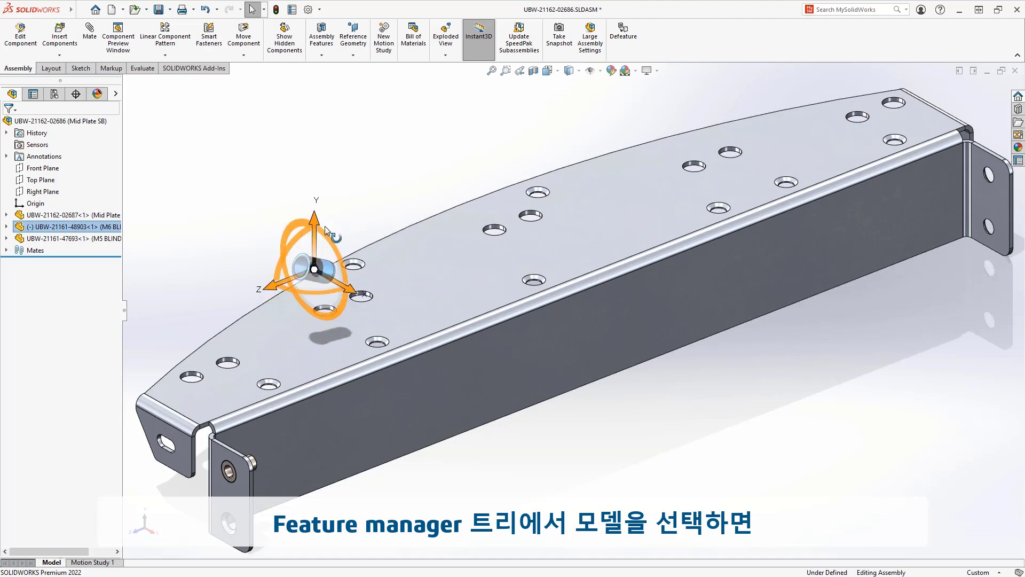
{"action": "left_click_drag", "start_coordinate": [283, 299], "coordinate": [211, 293]}
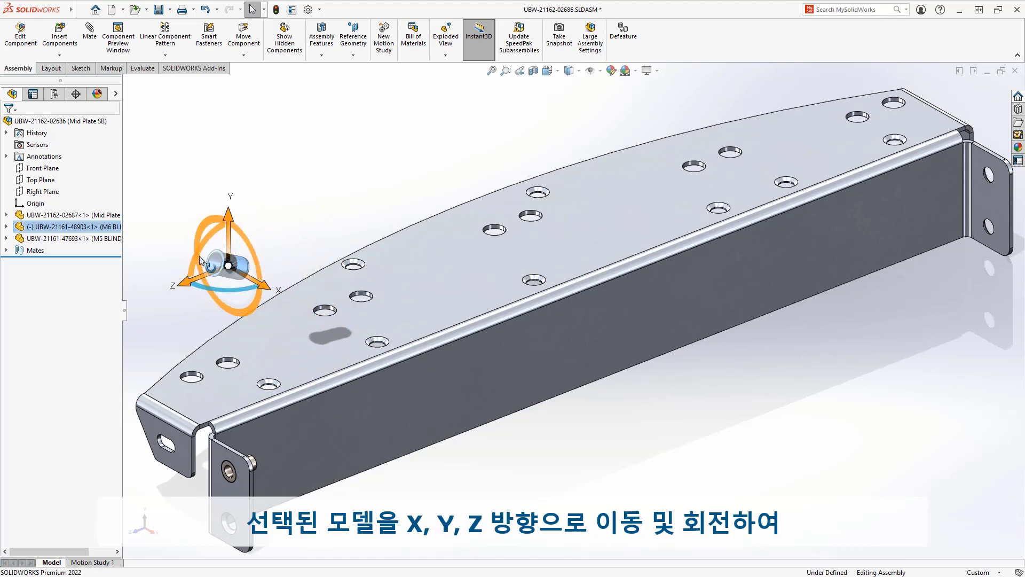
{"action": "left_click_drag", "start_coordinate": [203, 239], "coordinate": [234, 327]}
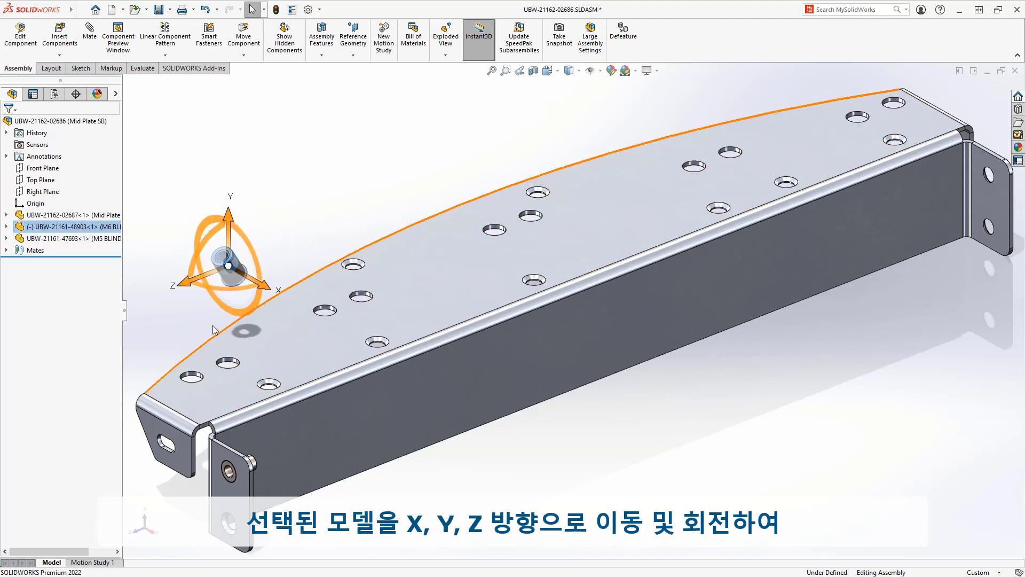
{"action": "left_click", "coordinate": [178, 317]}
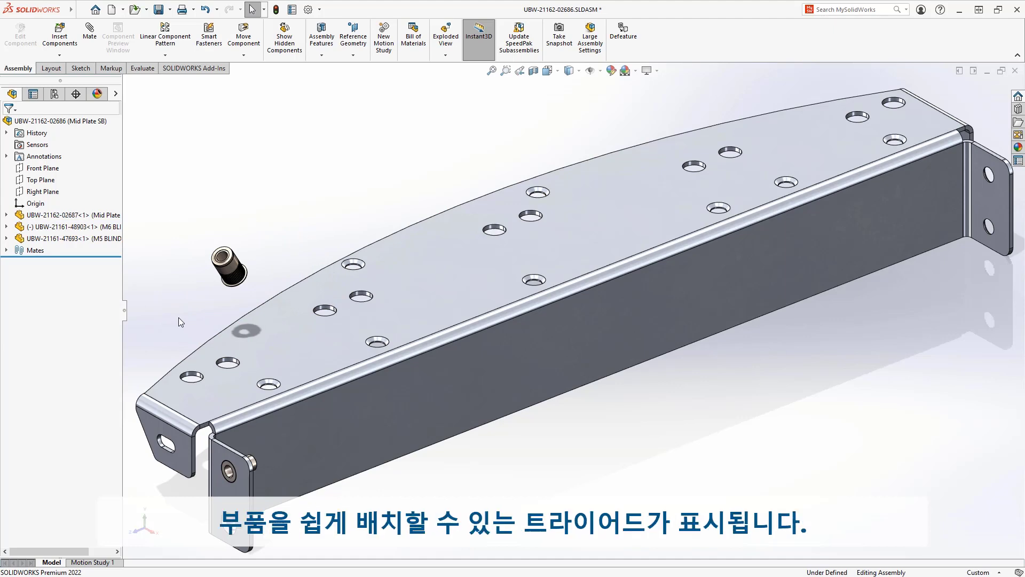
Mate the rivet nut's flange face coincident with the plate's upper face and flip the mate alignment.
{"action": "left_click", "coordinate": [505, 70]}
{"action": "left_click_drag", "start_coordinate": [143, 214], "coordinate": [514, 533]}
{"action": "key", "text": "Escape"}
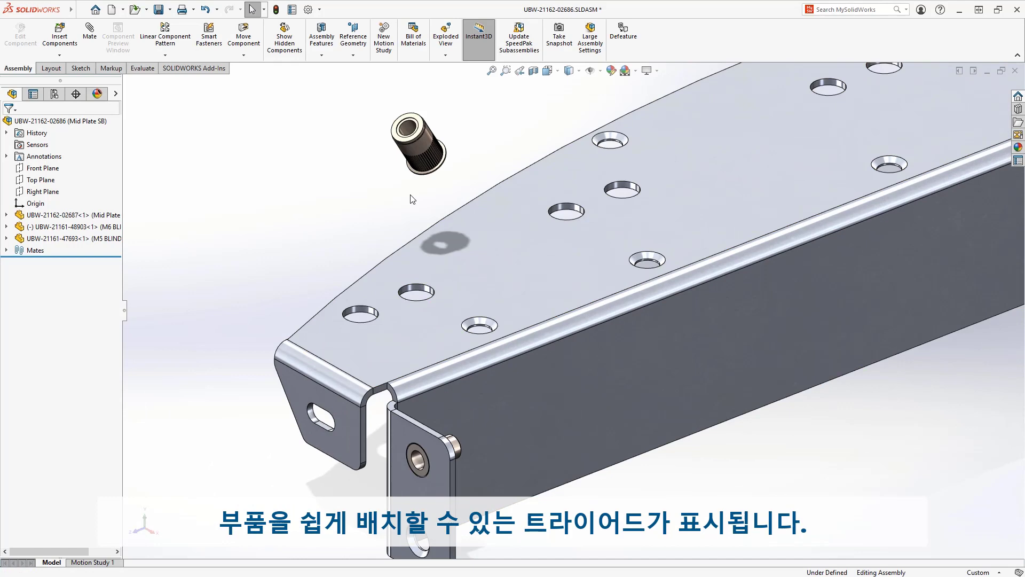
{"action": "left_click", "coordinate": [416, 178]}
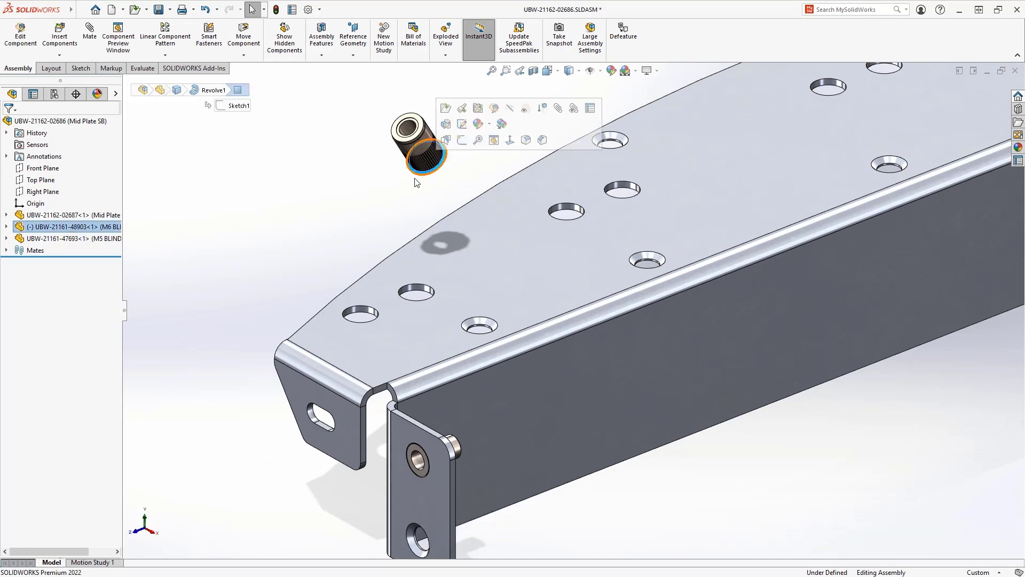
{"action": "left_click", "coordinate": [440, 232], "text": "ctrl"}
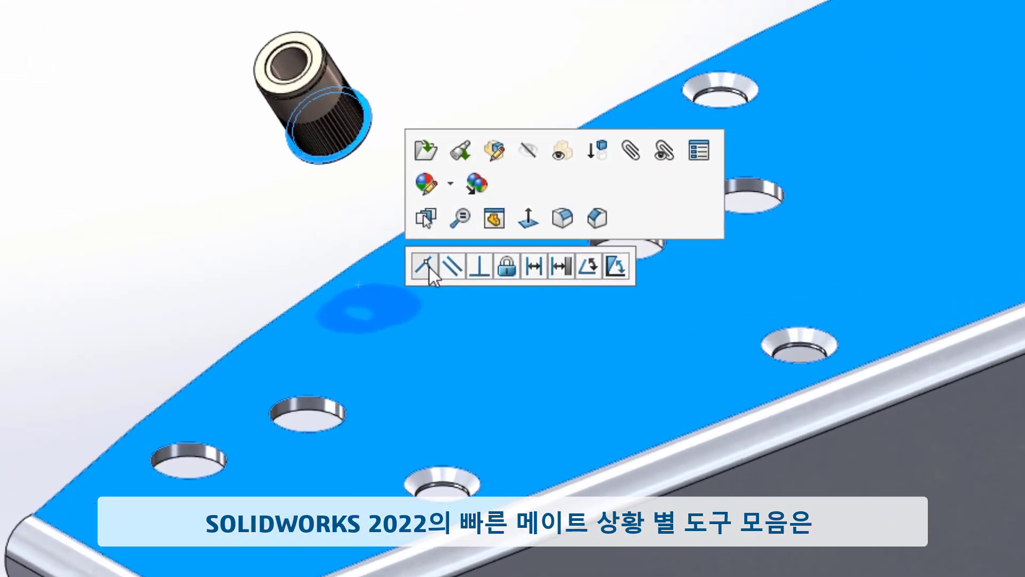
{"action": "left_click", "coordinate": [430, 263]}
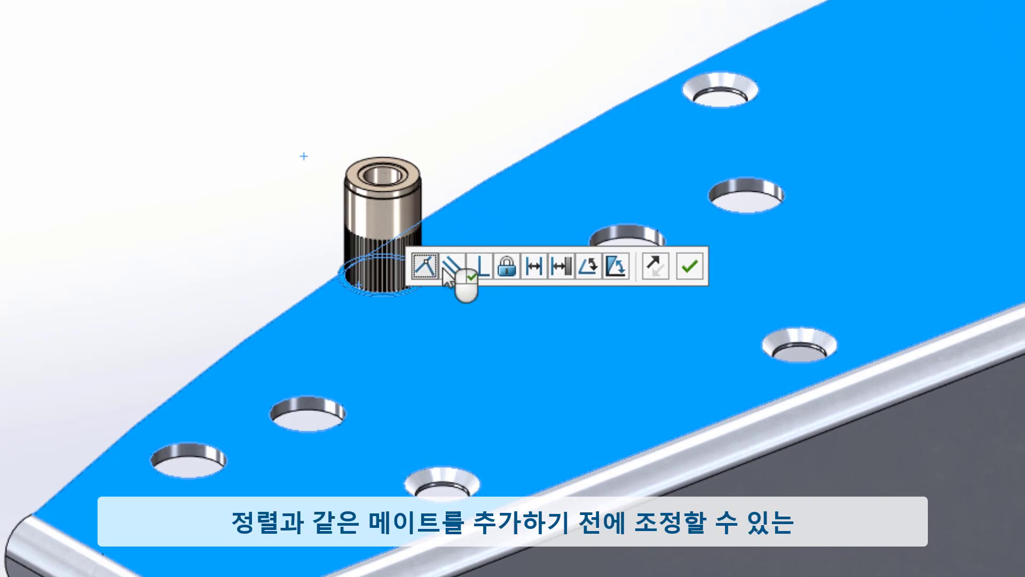
{"action": "left_click", "coordinate": [650, 270]}
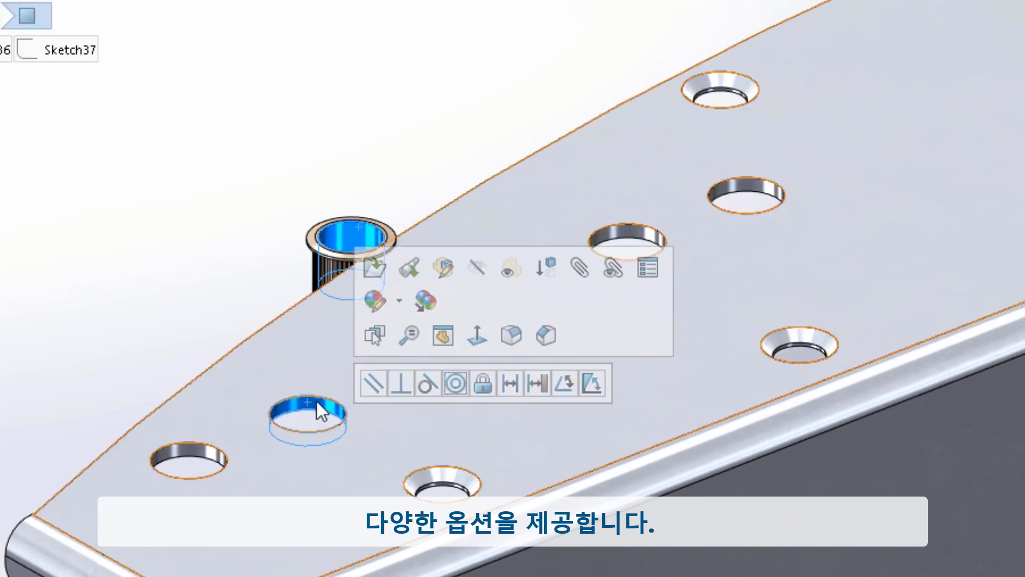
Mate the M6 rivet nut concentric with the second plate hole from the near end, with rotation locked.
{"action": "left_click", "coordinate": [458, 387]}
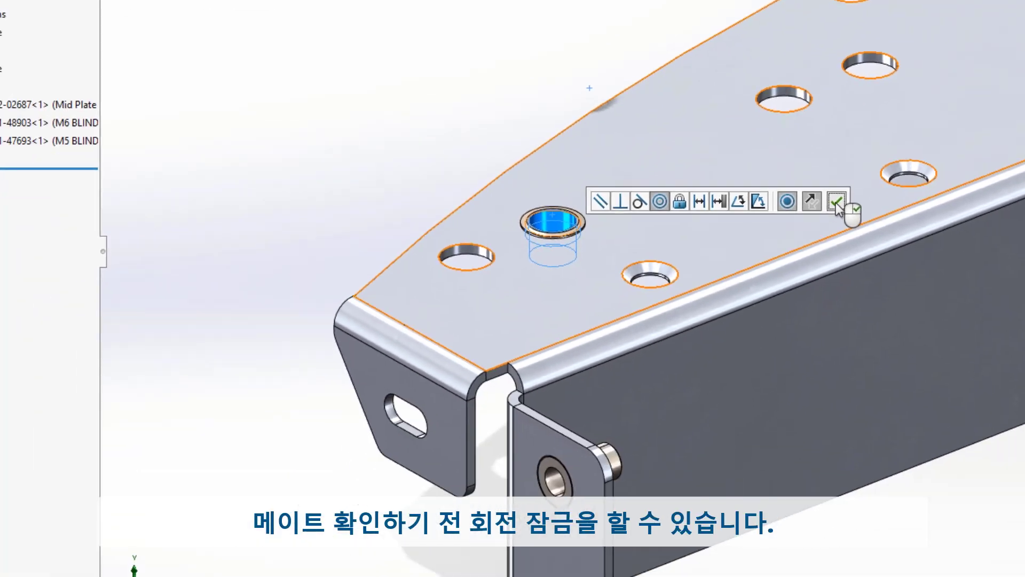
{"action": "left_click", "coordinate": [739, 335]}
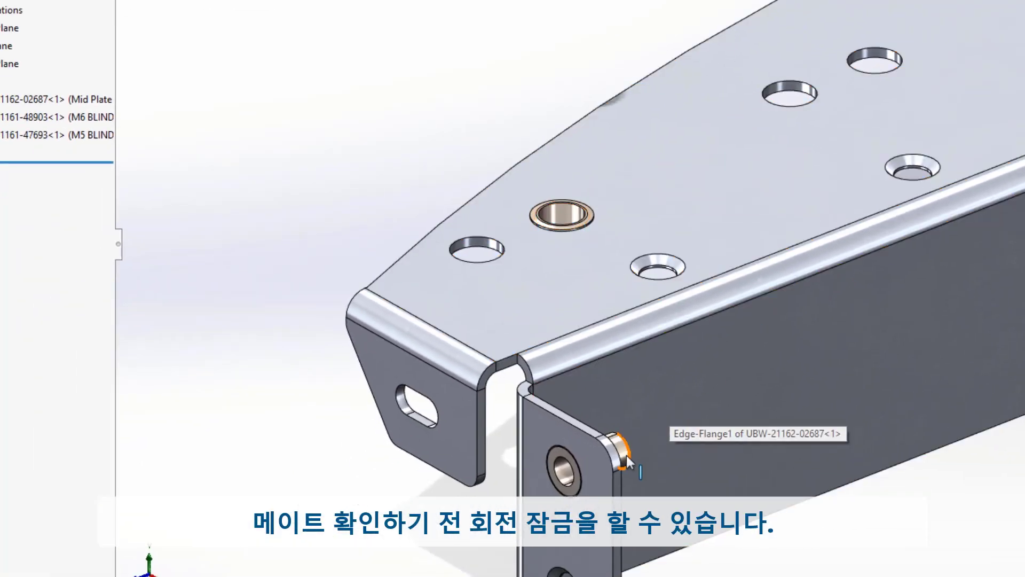
Copy the M5 rivet nut from the end flange and mate the copy concentric with the nearest countersunk plate hole, with rotation locked.
{"action": "left_click_drag", "start_coordinate": [627, 455], "coordinate": [528, 55], "text": "ctrl"}
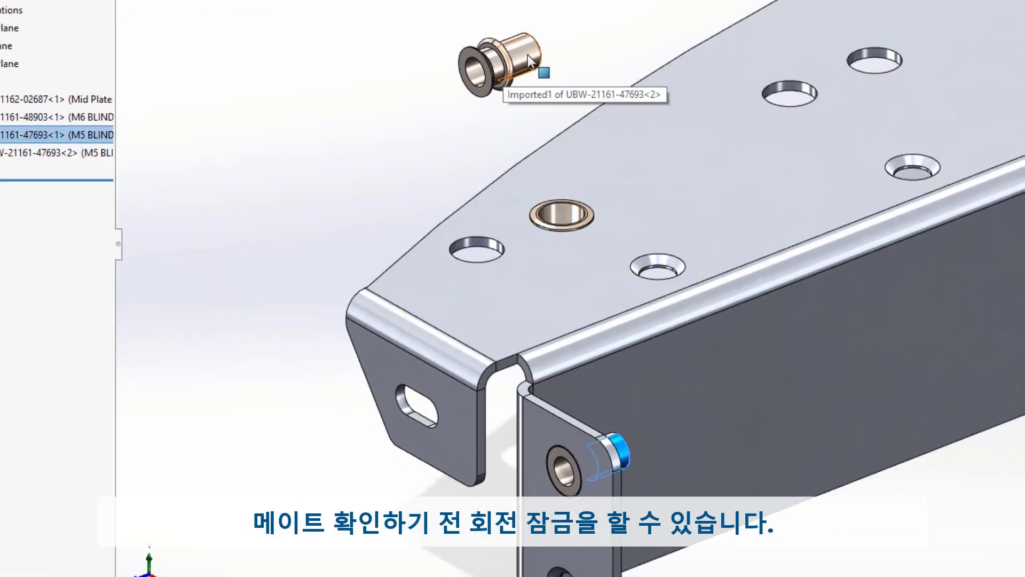
{"action": "left_click", "coordinate": [528, 55]}
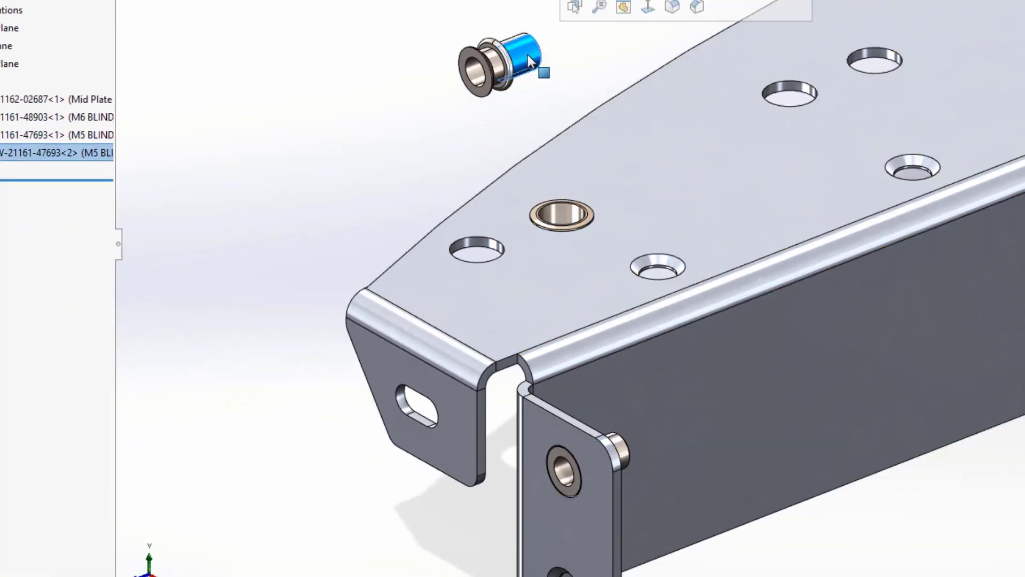
{"action": "left_click", "coordinate": [655, 262], "text": "ctrl"}
{"action": "left_click", "coordinate": [740, 248]}
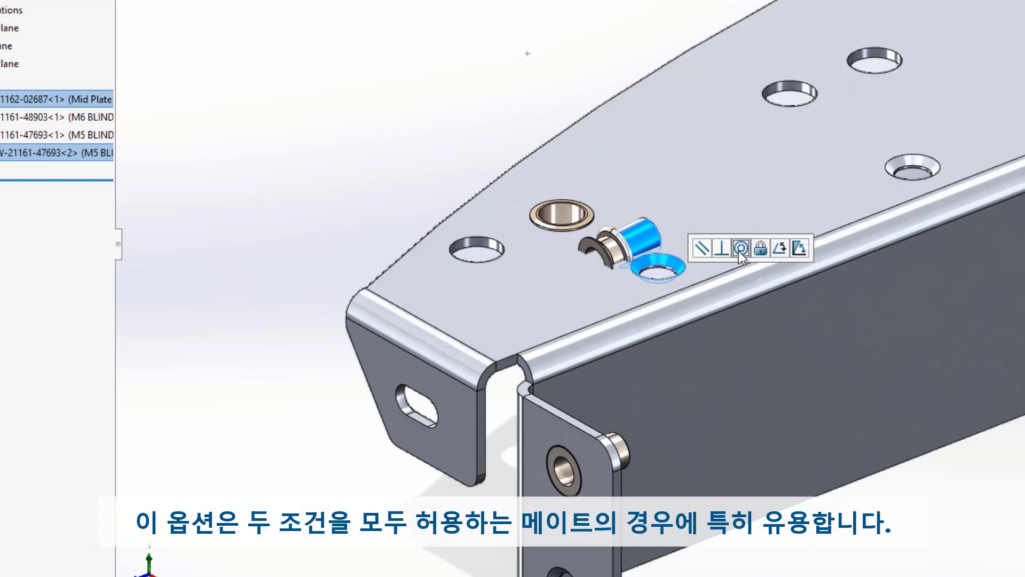
{"action": "left_click", "coordinate": [853, 254]}
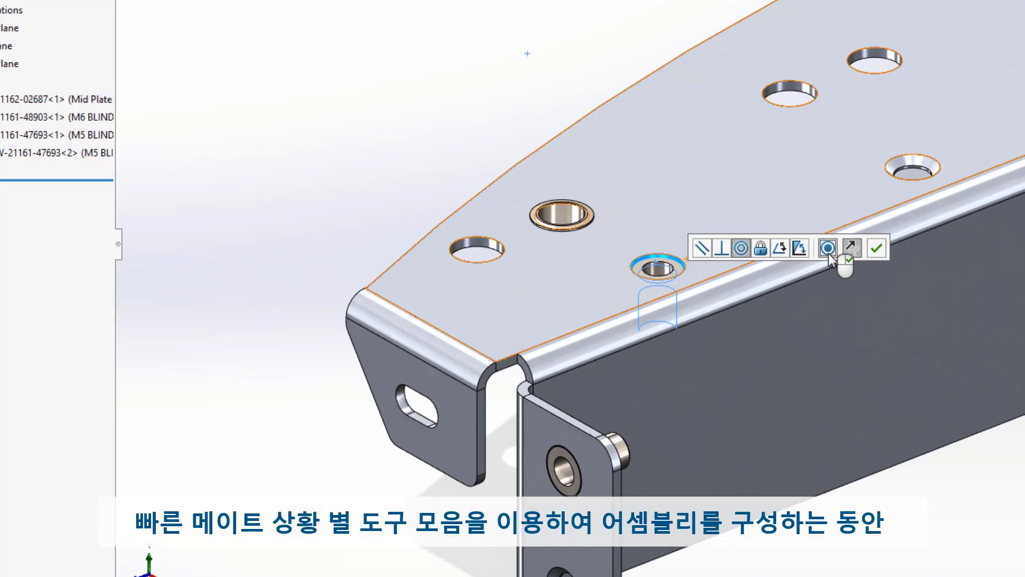
{"action": "right_click", "coordinate": [831, 258]}
Mate the copied M5 rivet nut's flange face coincident with the plate's upper face.
{"action": "left_click", "coordinate": [678, 270]}
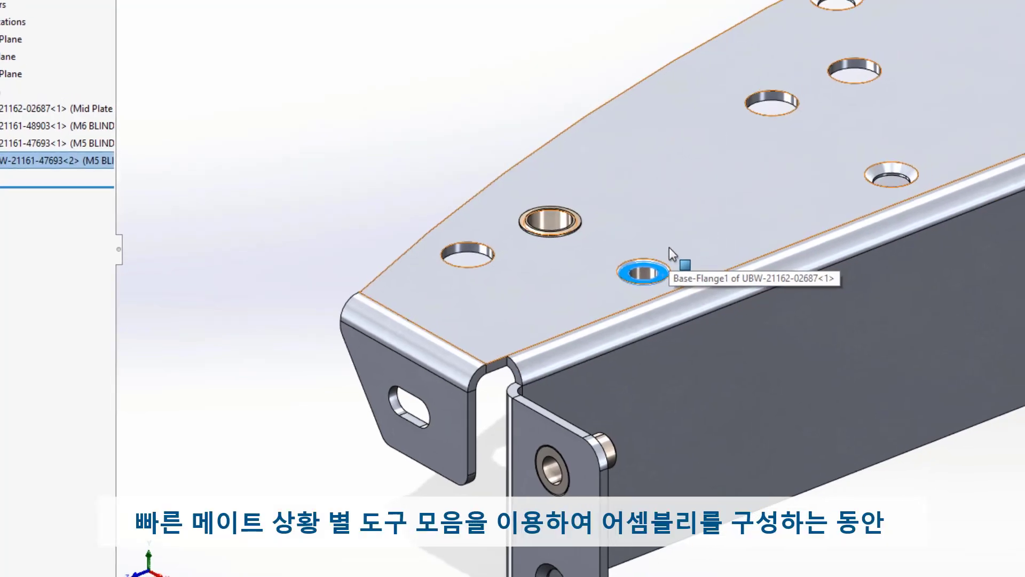
{"action": "left_click", "coordinate": [669, 249], "text": "ctrl"}
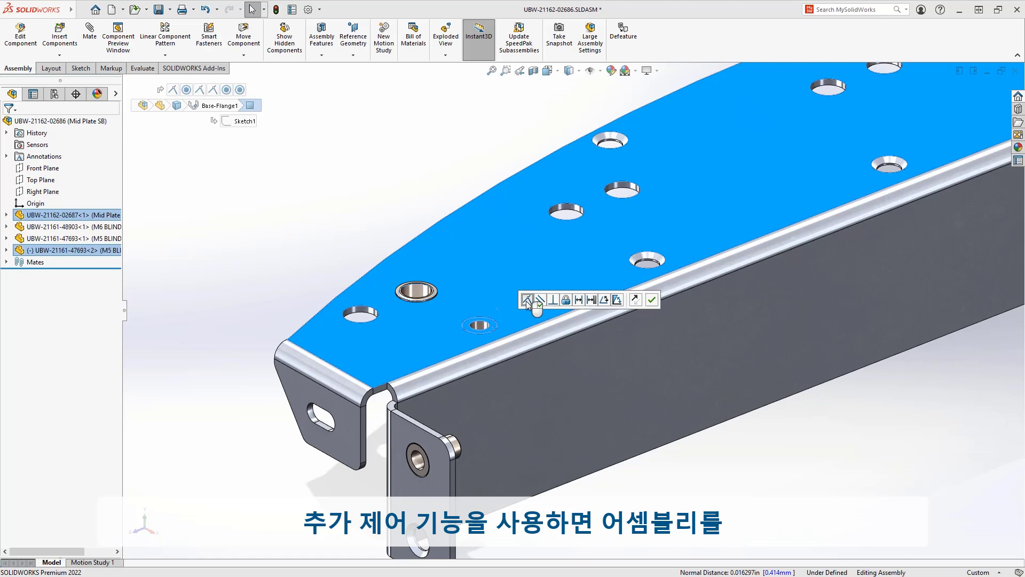
{"action": "left_click", "coordinate": [527, 300]}
Try a Pattern Driven Component Pattern of the M6 rivet nut over the plate's plain holes.
{"action": "left_click", "coordinate": [520, 71]}
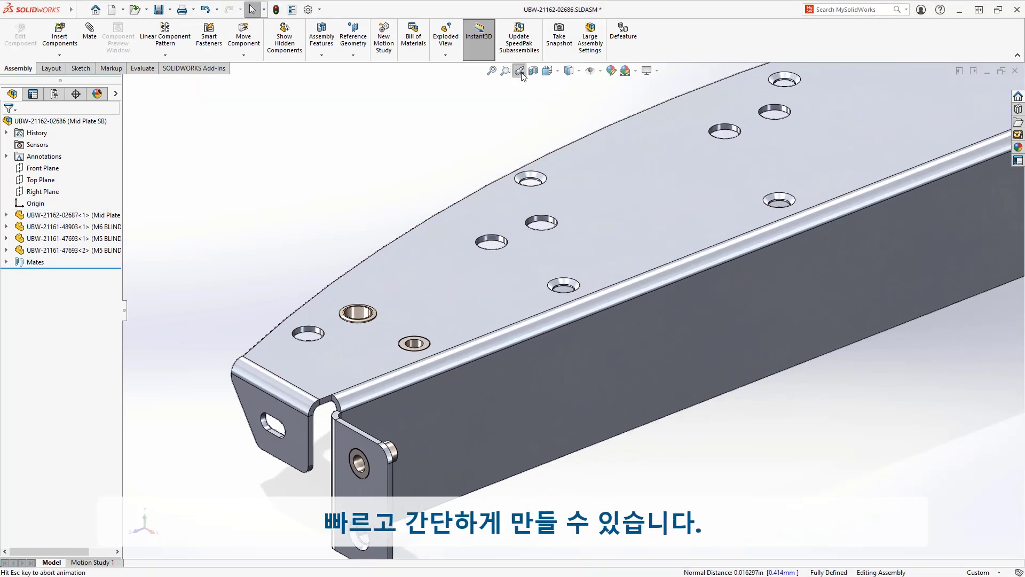
{"action": "key", "text": "s"}
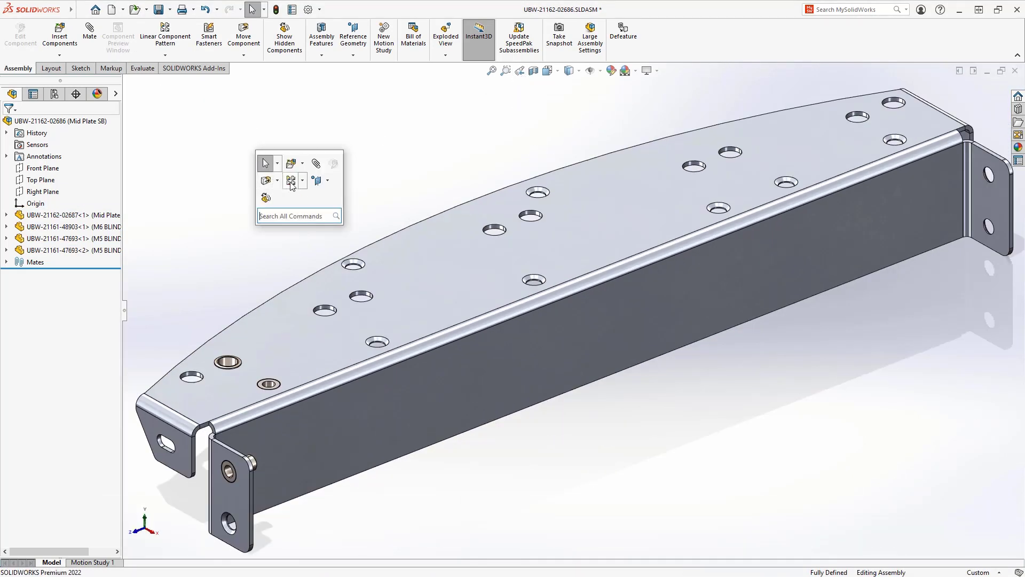
{"action": "left_click", "coordinate": [302, 181]}
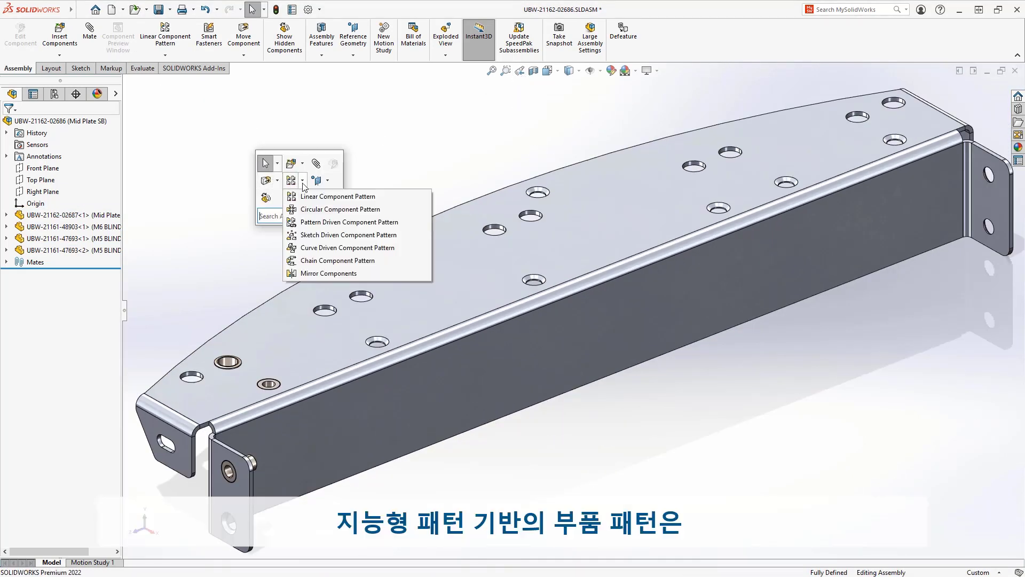
{"action": "left_click", "coordinate": [321, 221]}
{"action": "left_click", "coordinate": [228, 363]}
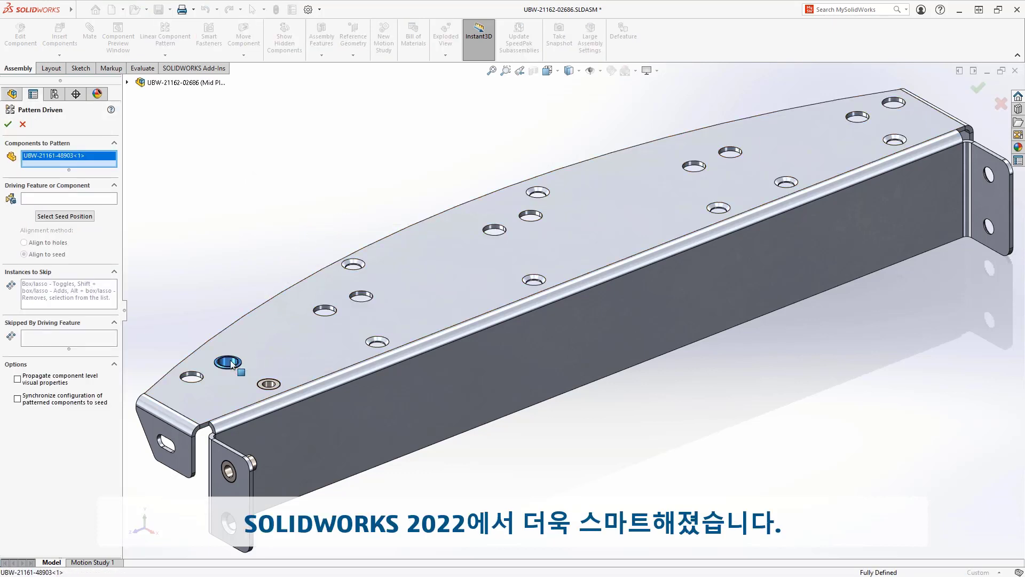
{"action": "left_click", "coordinate": [194, 377]}
{"action": "left_click", "coordinate": [193, 377]}
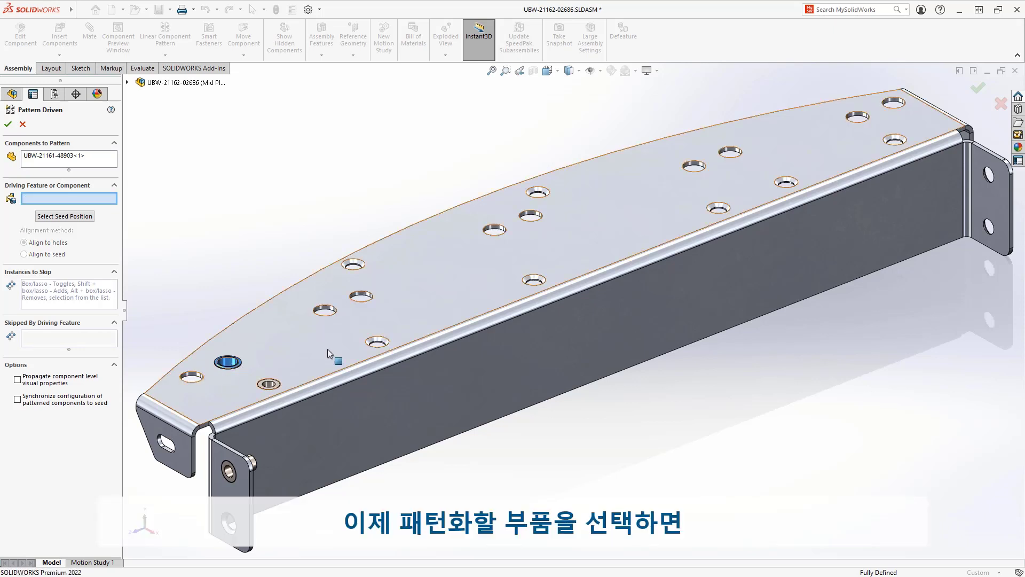
{"action": "left_click", "coordinate": [494, 230]}
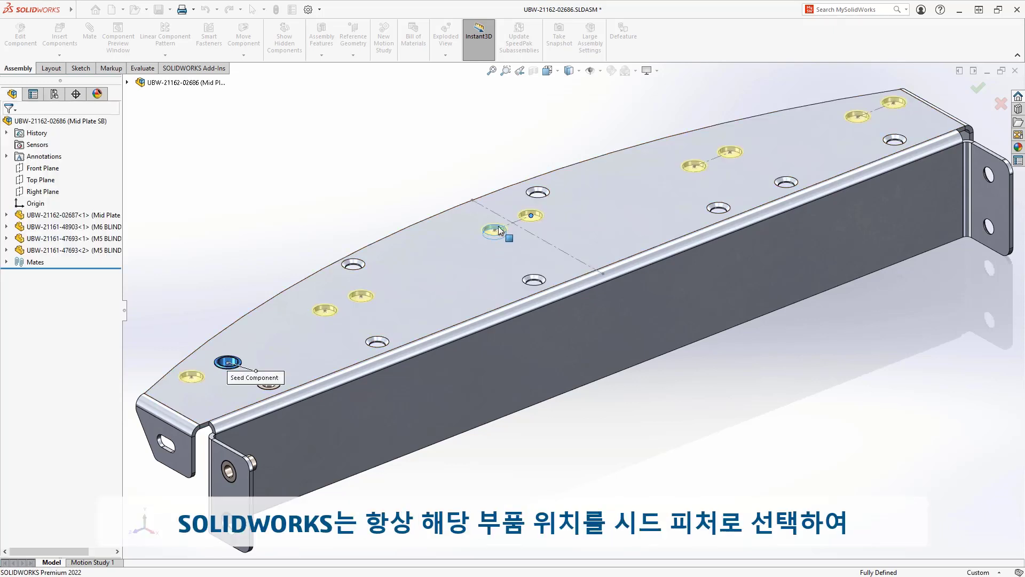
{"action": "key", "text": "Return"}
Edit the M6 rivet nut's concentric mate, replacing its plate hole with the farther hole of the plate's middle pair.
{"action": "left_click", "coordinate": [232, 363]}
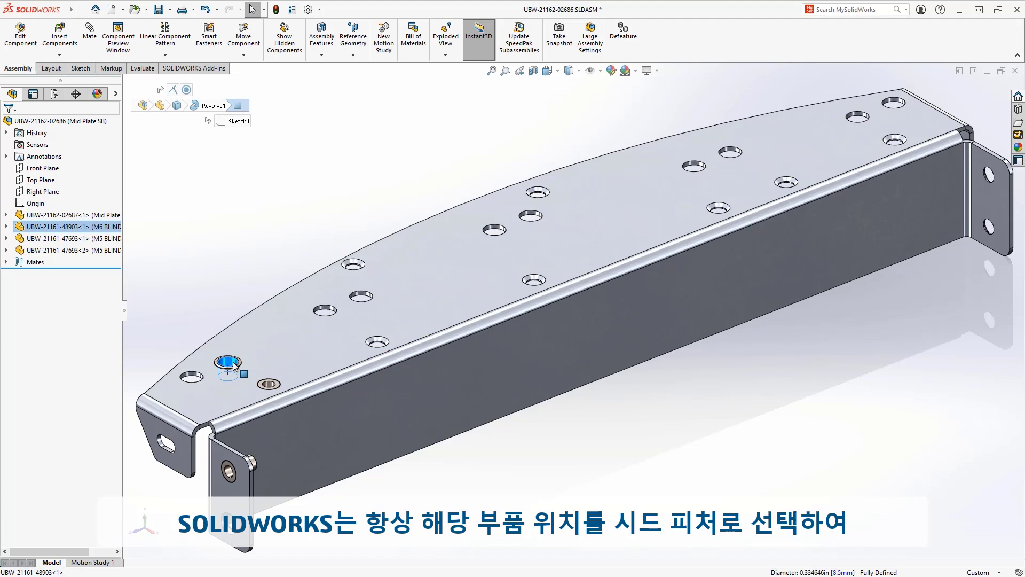
{"action": "key", "text": "d"}
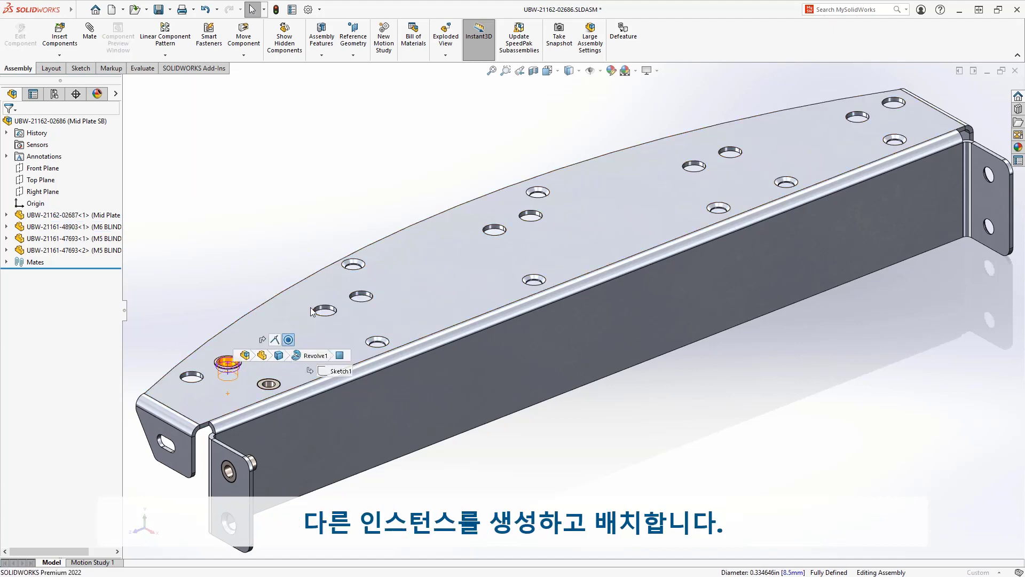
{"action": "left_click", "coordinate": [311, 309], "text": "ctrl"}
{"action": "left_click", "coordinate": [217, 294]}
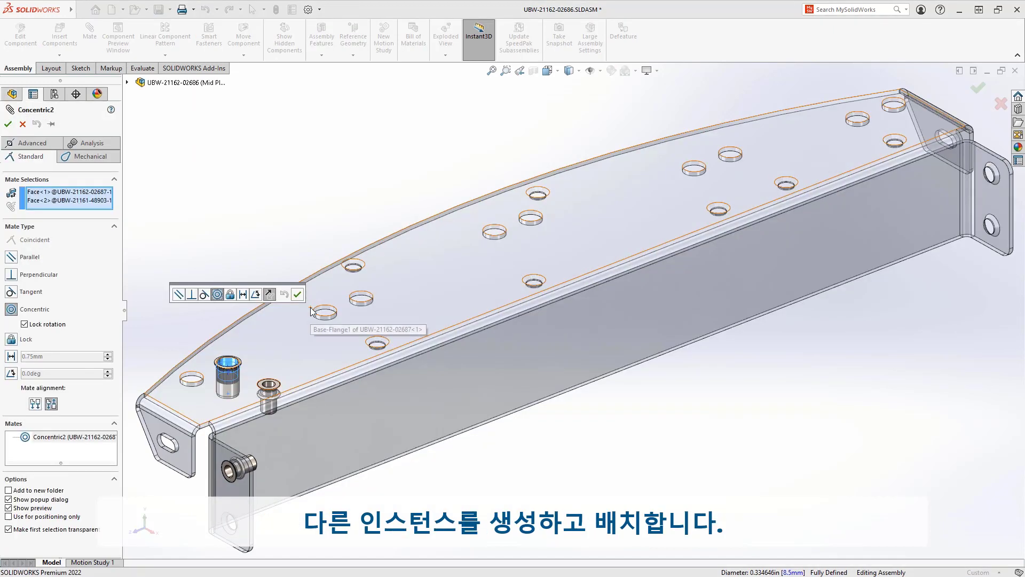
{"action": "left_click", "coordinate": [81, 194]}
{"action": "key", "text": "Delete"}
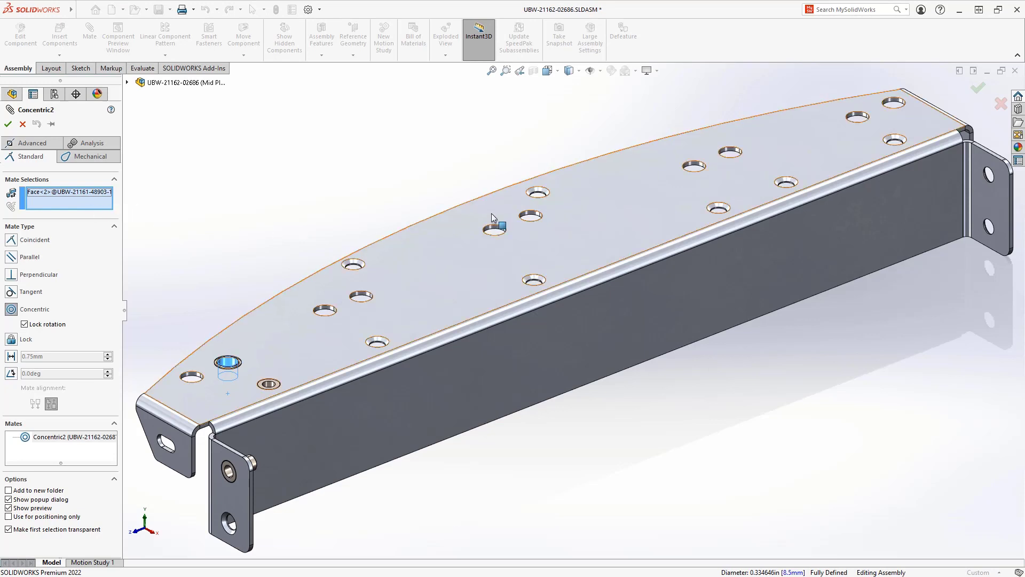
{"action": "left_click", "coordinate": [531, 215]}
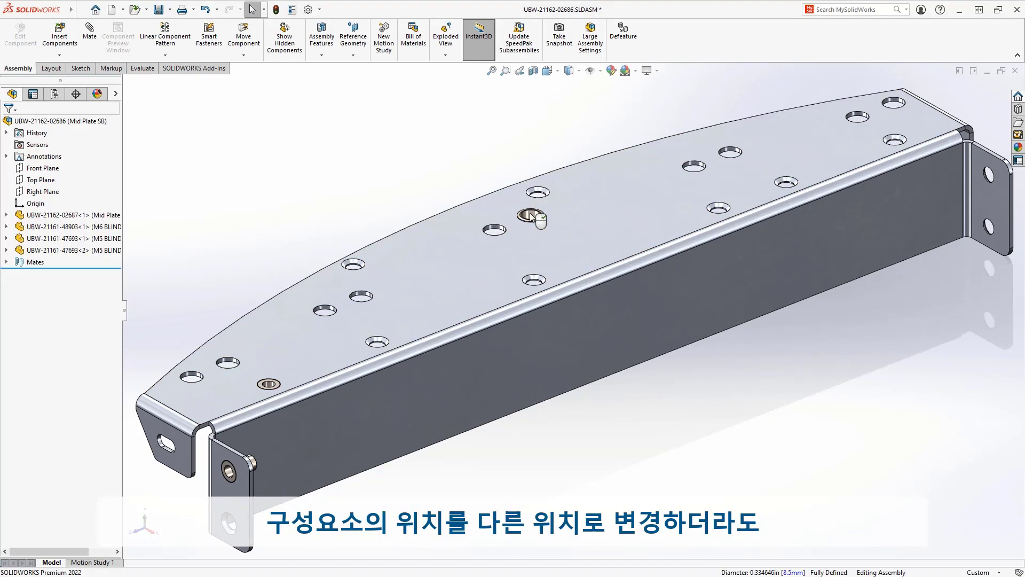
Create a Pattern Driven Component Pattern of the M6 rivet nut, driven by the plate's plain hole pattern.
{"action": "key", "text": "s"}
{"action": "left_click", "coordinate": [451, 177]}
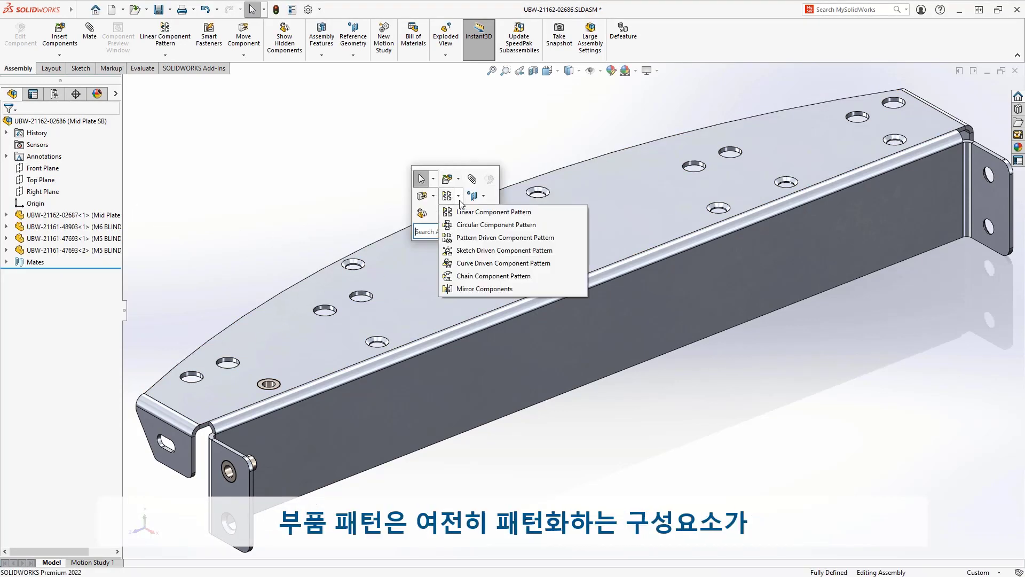
{"action": "left_click", "coordinate": [508, 234]}
{"action": "left_click", "coordinate": [533, 220]}
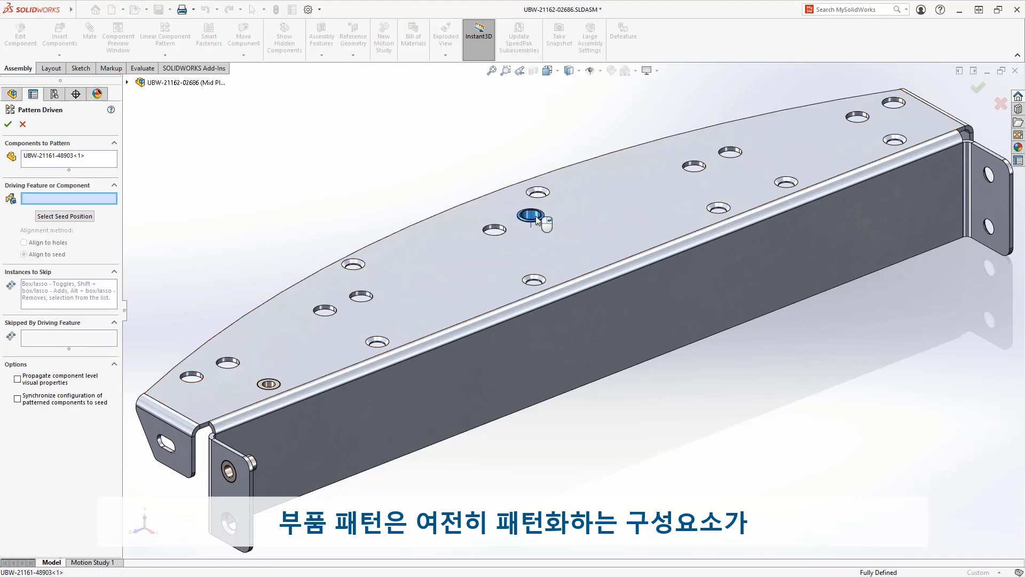
{"action": "left_click", "coordinate": [495, 231]}
{"action": "right_click", "coordinate": [495, 231]}
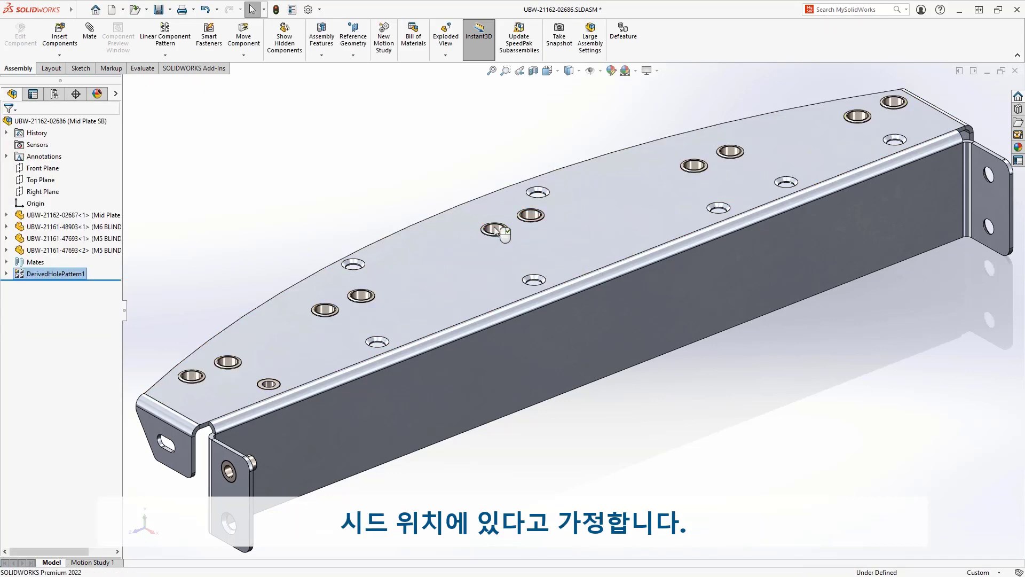
Create a Pattern Driven Component Pattern of the M5 rivet nut on the plate's upper face, driven by the countersunk hole pattern.
{"action": "key", "text": "s"}
{"action": "left_click", "coordinate": [240, 241]}
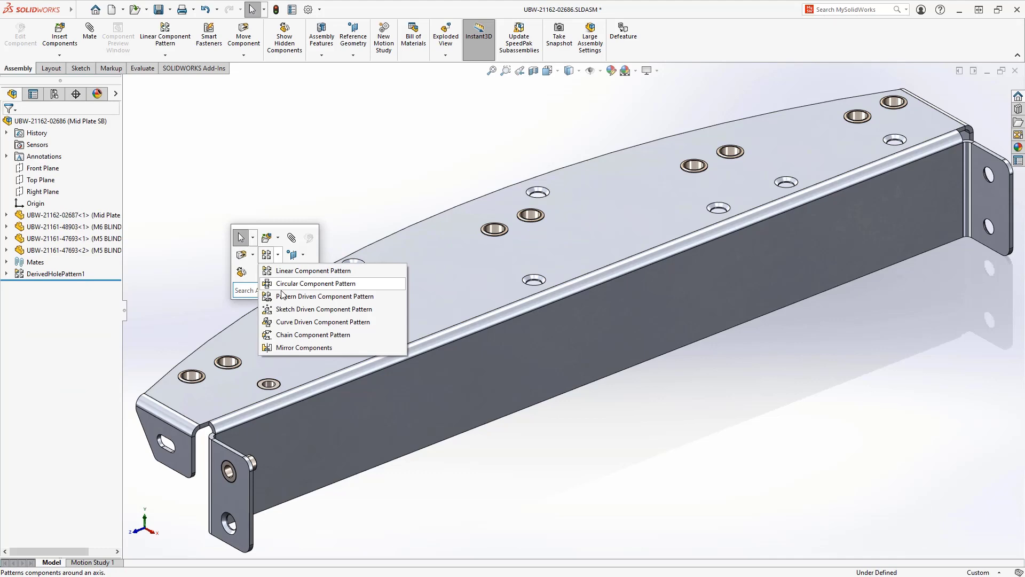
{"action": "left_click", "coordinate": [295, 297]}
{"action": "left_click", "coordinate": [271, 384]}
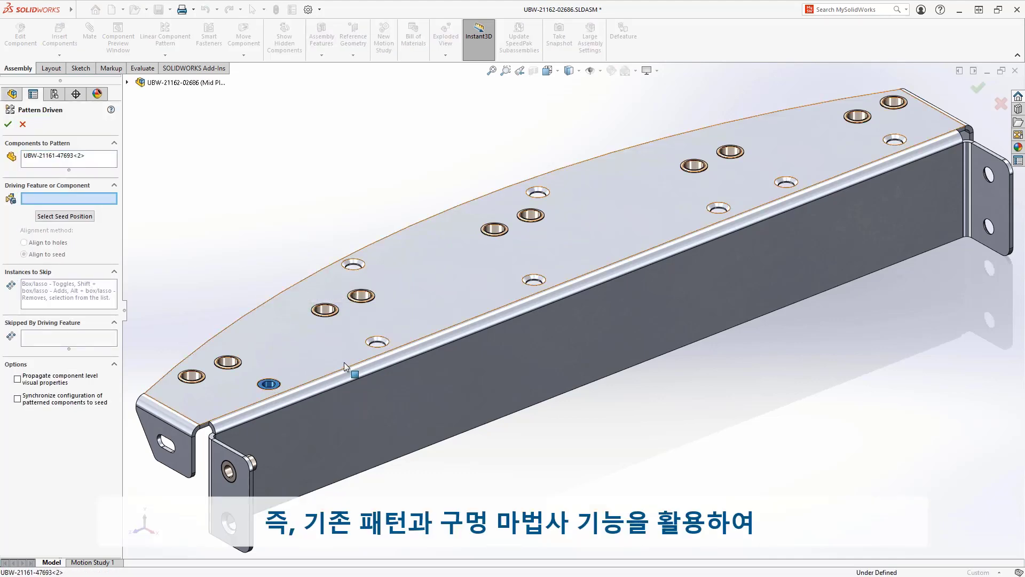
{"action": "left_click", "coordinate": [378, 343]}
{"action": "right_click", "coordinate": [389, 345]}
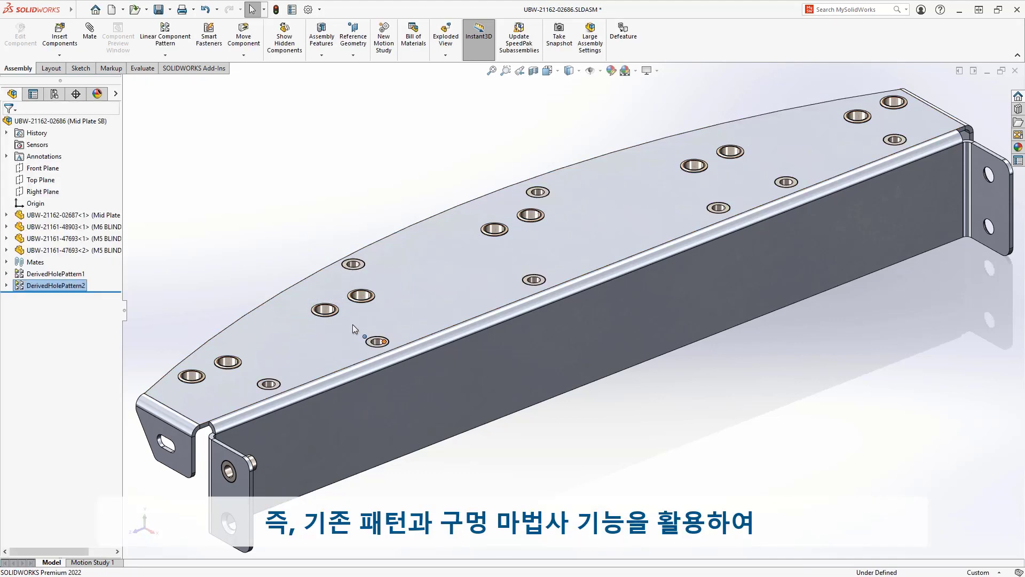
Create a Pattern Driven Component Pattern of the end flange's M5 rivet nut, driven by the flange's other hole.
{"action": "key", "text": "s"}
{"action": "left_click", "coordinate": [255, 295]}
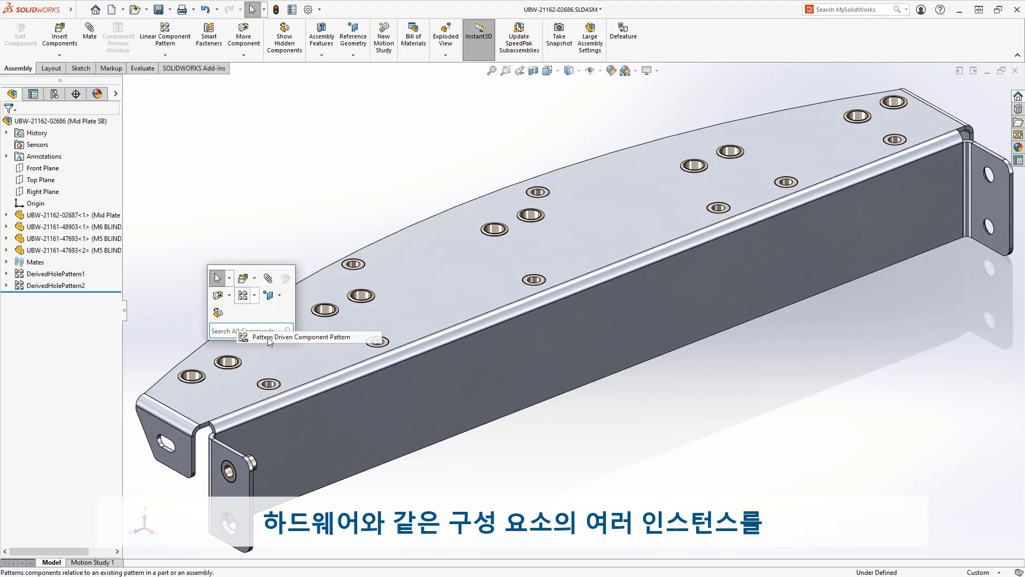
{"action": "left_click", "coordinate": [268, 337]}
{"action": "left_click", "coordinate": [233, 478]}
{"action": "left_click", "coordinate": [231, 475]}
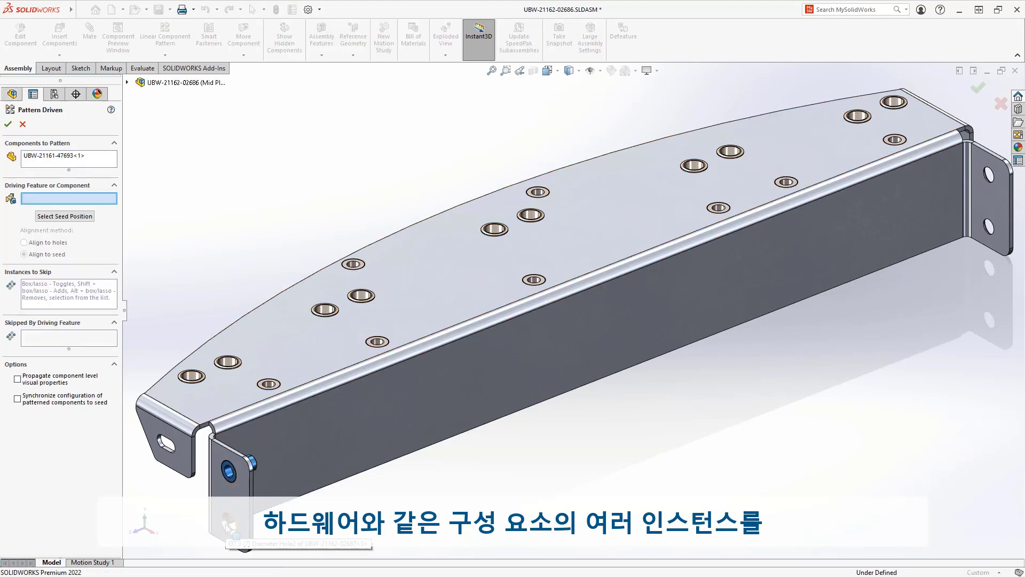
{"action": "key", "text": "Return"}
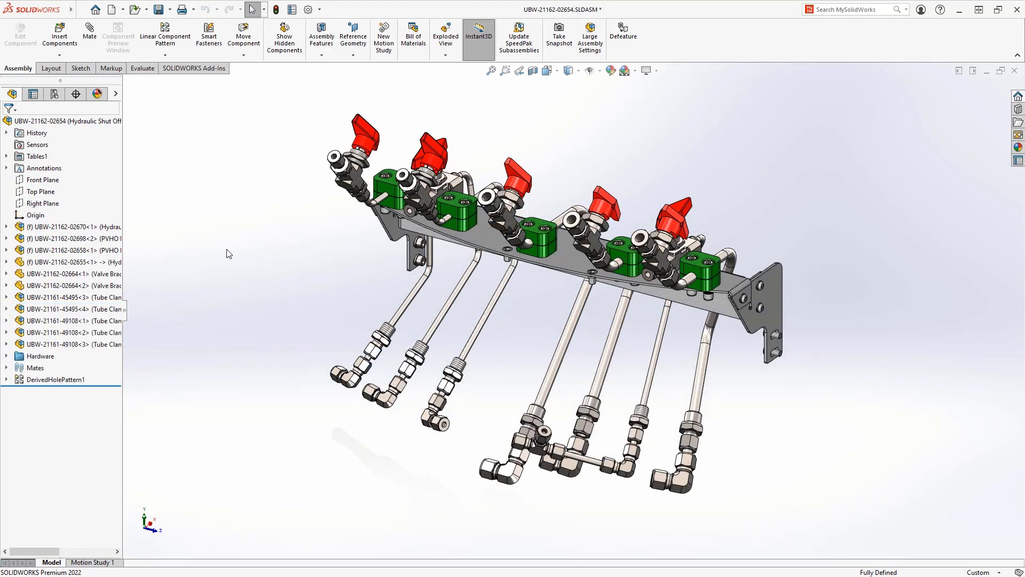
{"action": "left_click", "coordinate": [55, 94]}
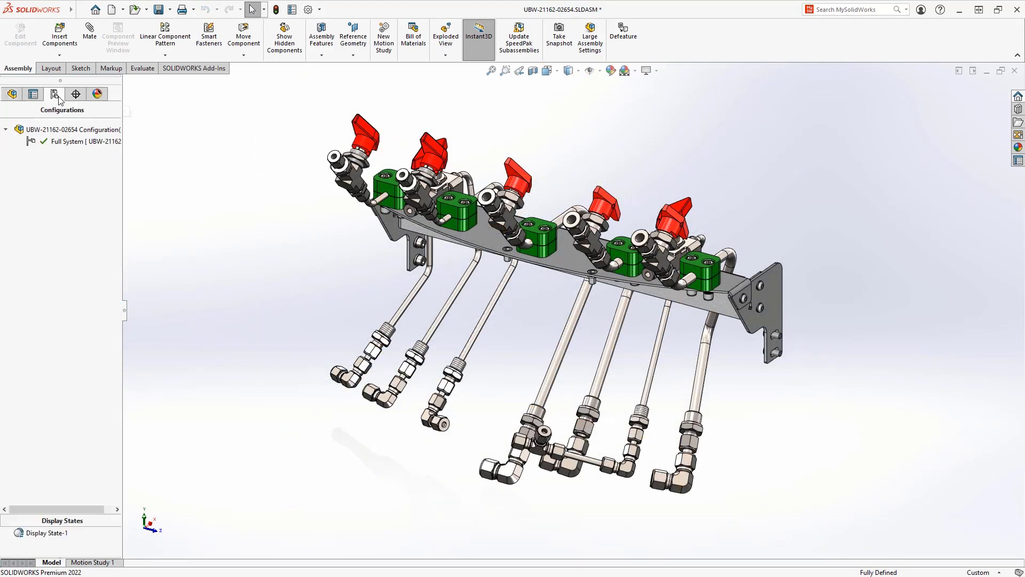
{"action": "right_click", "coordinate": [56, 129]}
{"action": "left_click", "coordinate": [68, 151]}
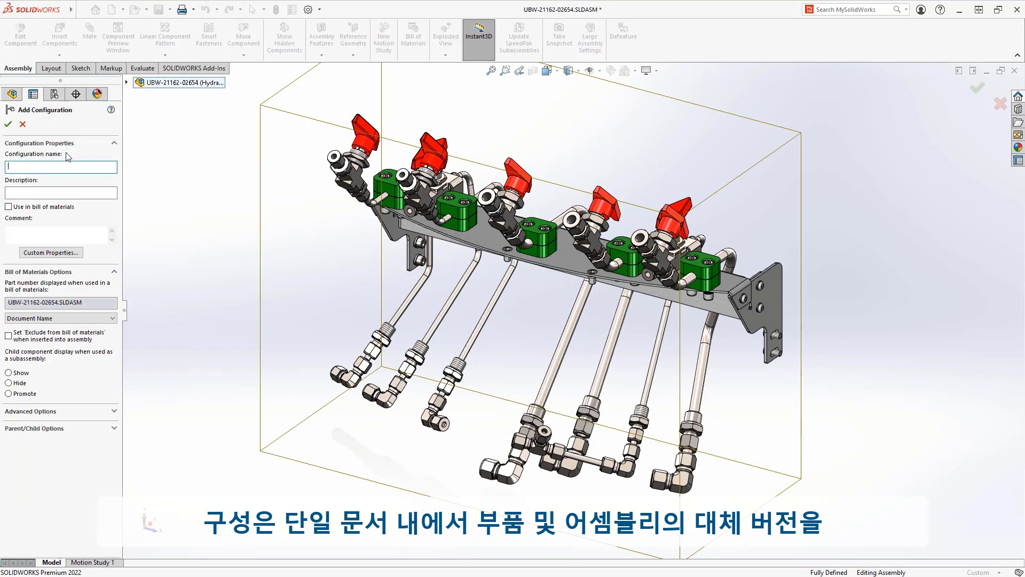
{"action": "key", "text": "Return"}
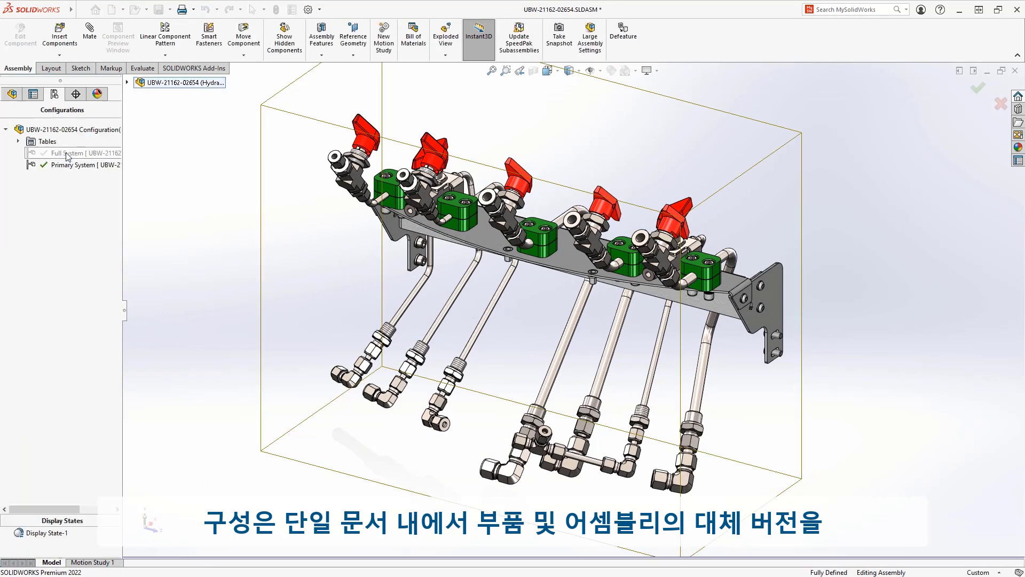
{"action": "left_click", "coordinate": [3, 95]}
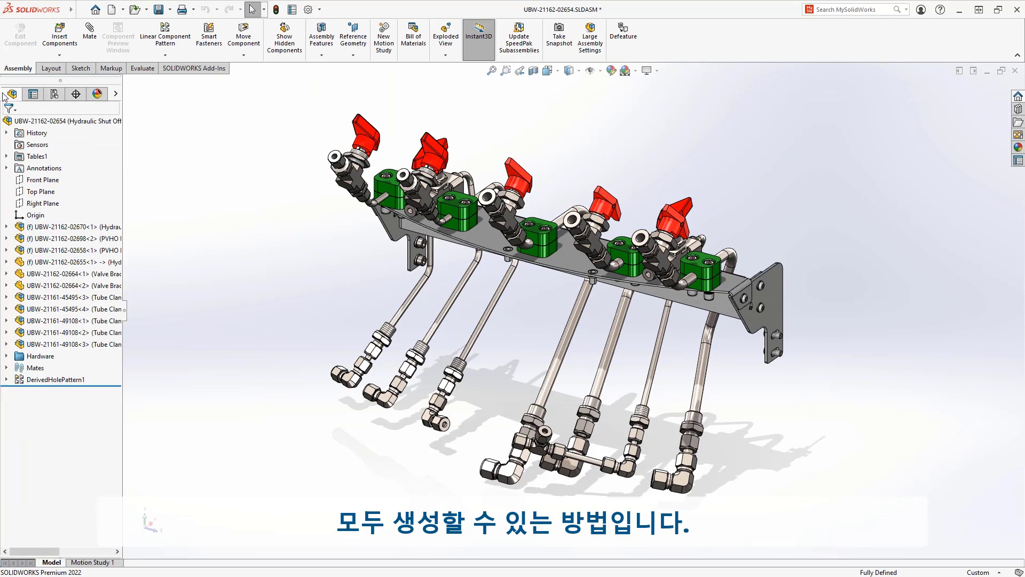
{"action": "left_click", "coordinate": [63, 250]}
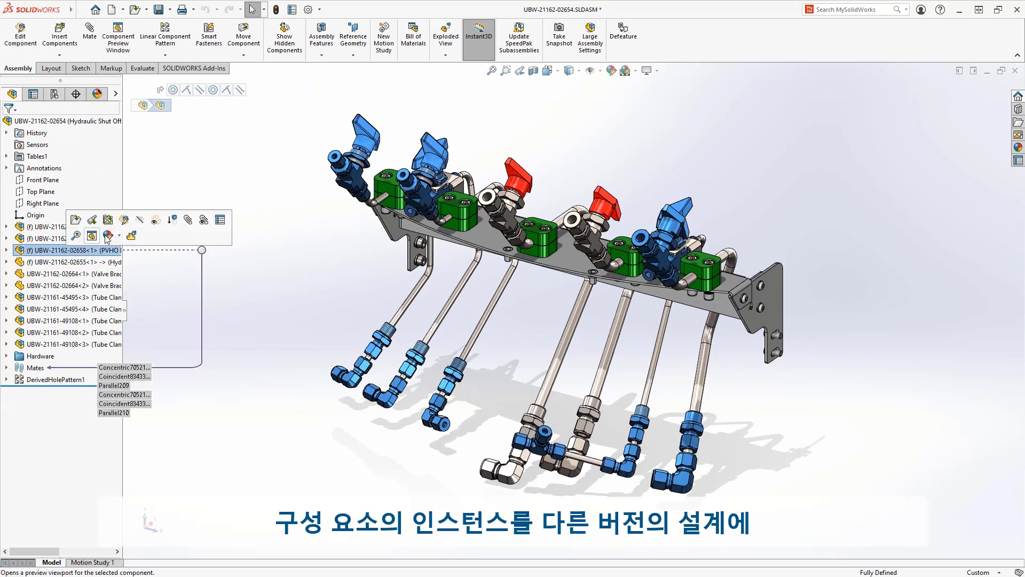
{"action": "left_click", "coordinate": [180, 222]}
{"action": "left_click", "coordinate": [101, 262]}
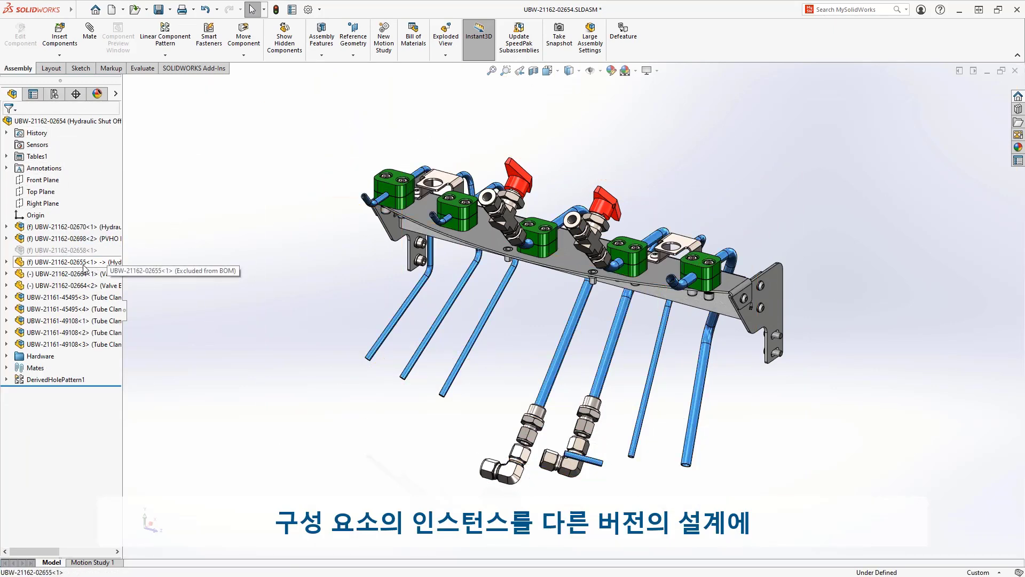
{"action": "left_click", "coordinate": [160, 231]}
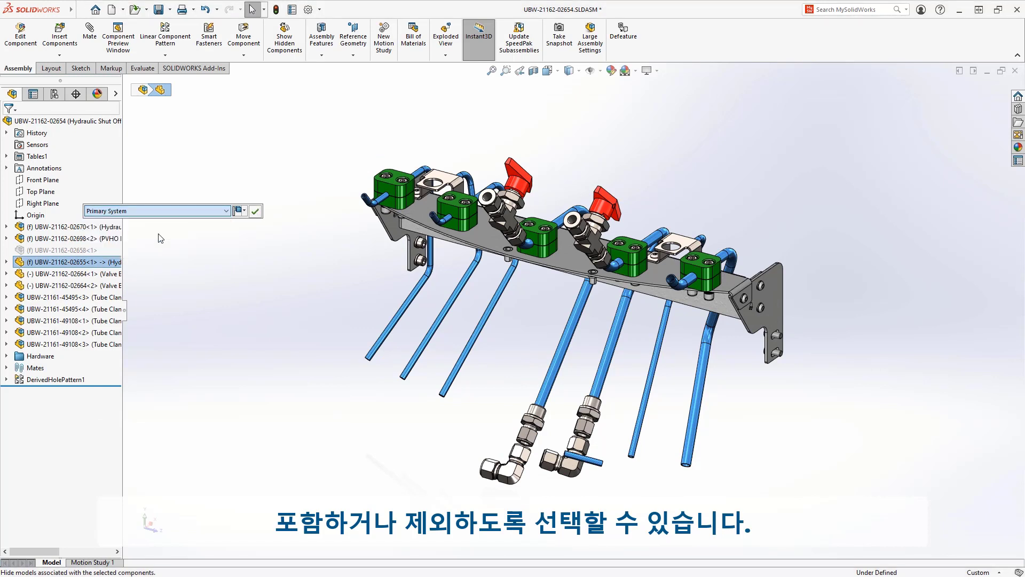
{"action": "left_click", "coordinate": [161, 238]}
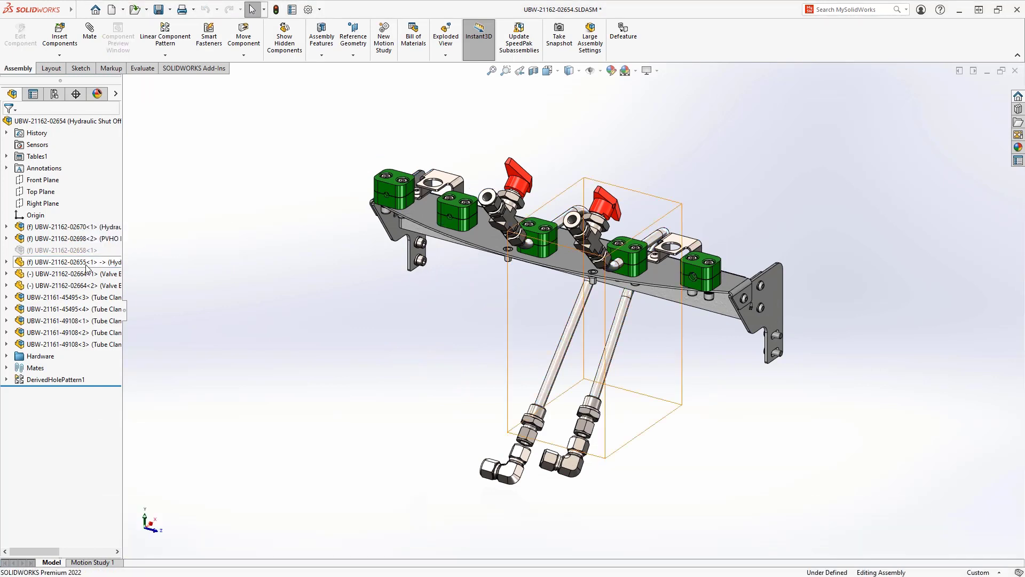
{"action": "left_click", "coordinate": [64, 274]}
{"action": "left_click", "coordinate": [48, 322], "text": "shift"}
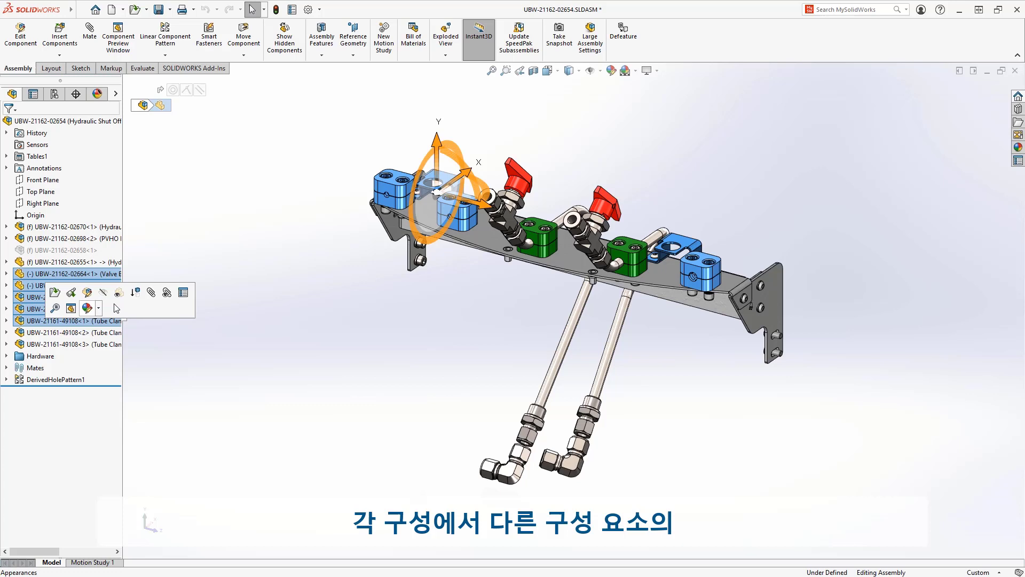
{"action": "left_click", "coordinate": [140, 299]}
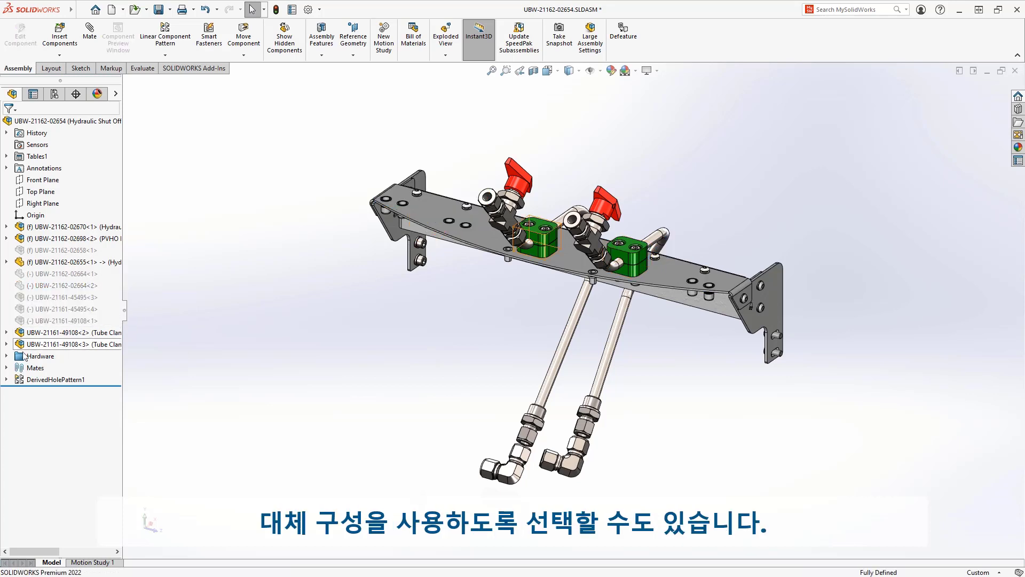
{"action": "left_click", "coordinate": [7, 355]}
{"action": "left_click", "coordinate": [74, 367]}
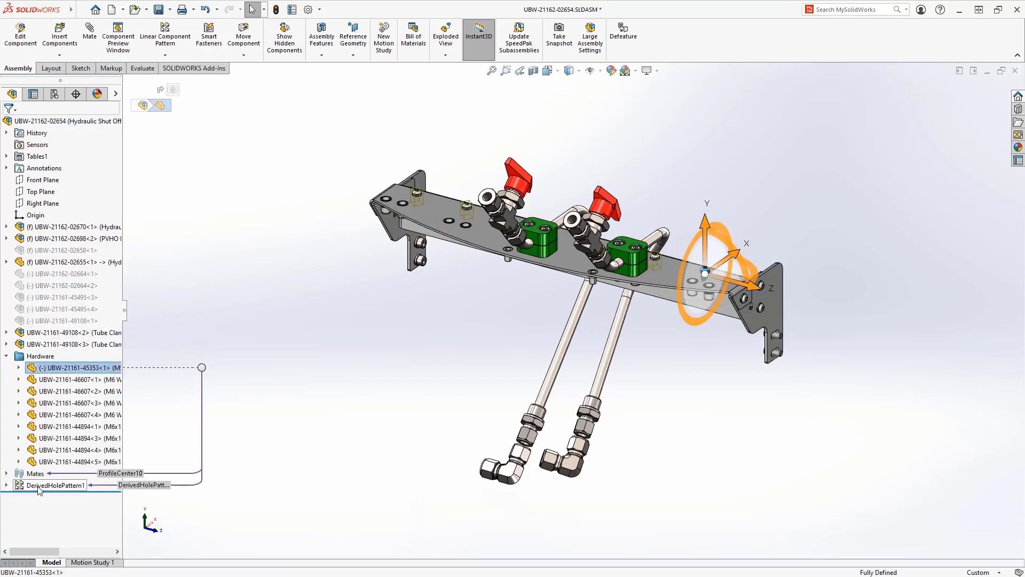
{"action": "left_click", "coordinate": [67, 463]}
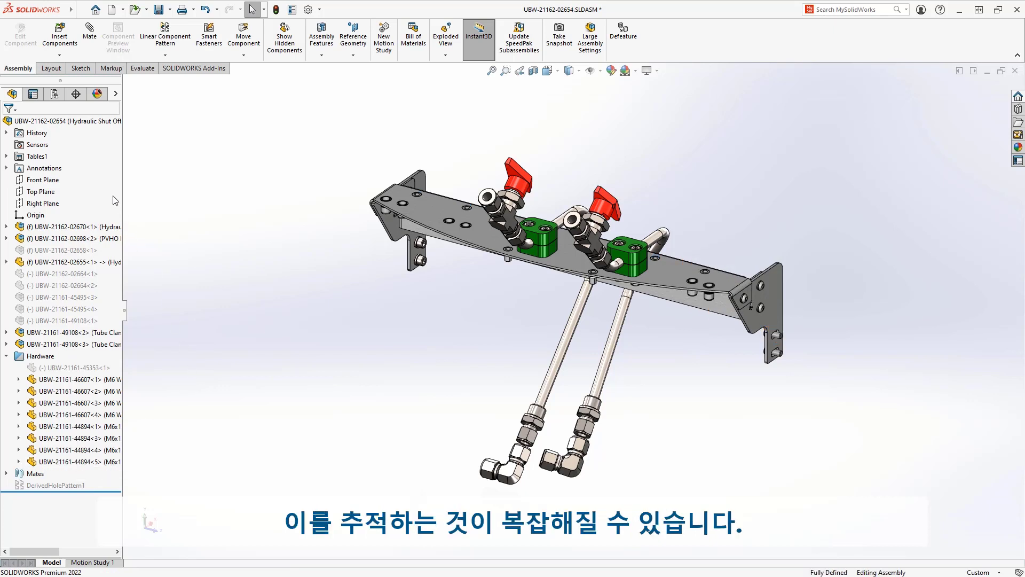
Add a configuration named Emergency System in the Configuration Table and make it the active configuration.
{"action": "left_click", "coordinate": [54, 94]}
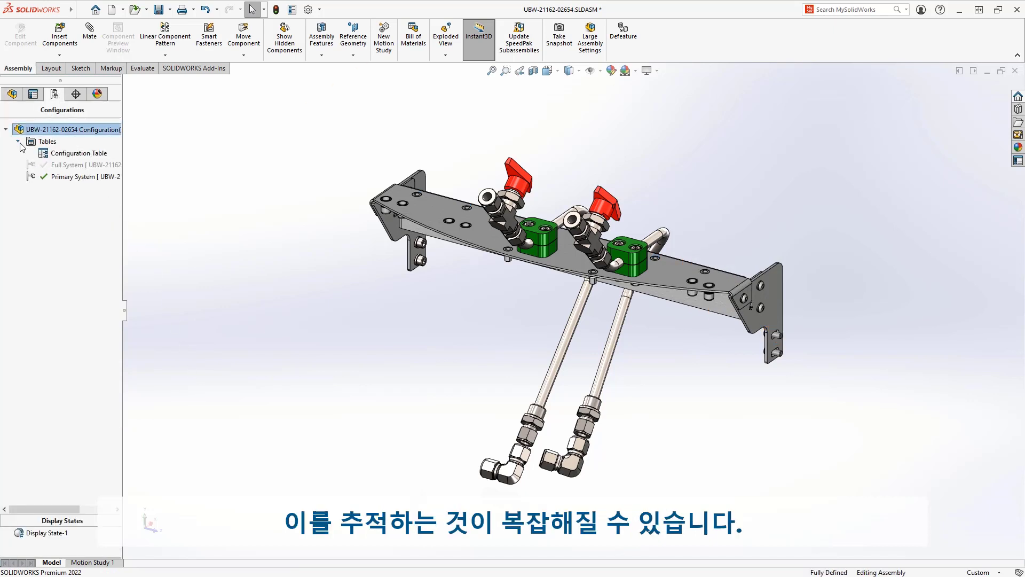
{"action": "right_click", "coordinate": [71, 157]}
{"action": "left_click", "coordinate": [85, 160]}
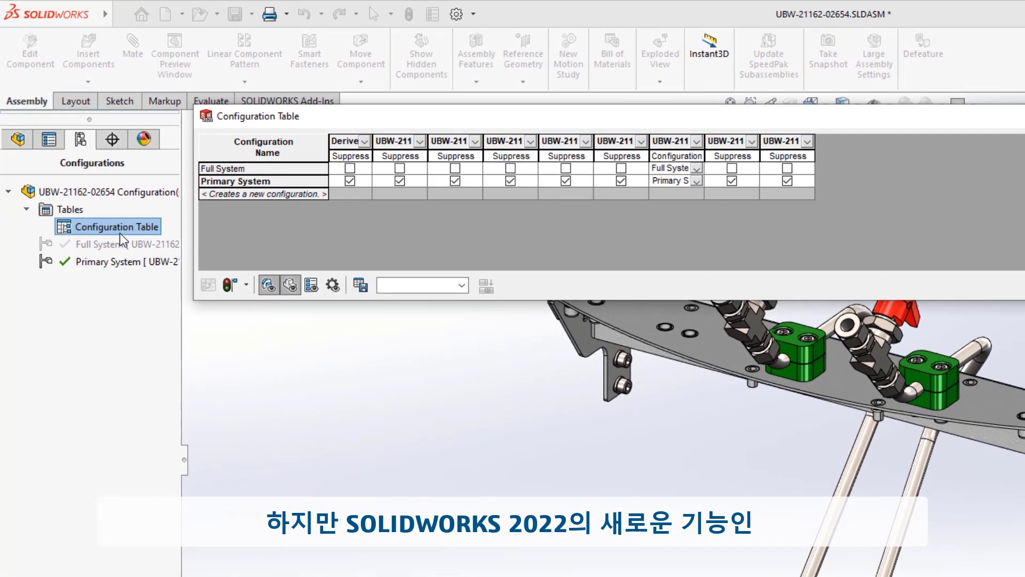
{"action": "left_click", "coordinate": [257, 193]}
{"action": "type", "text": "mergency System"}
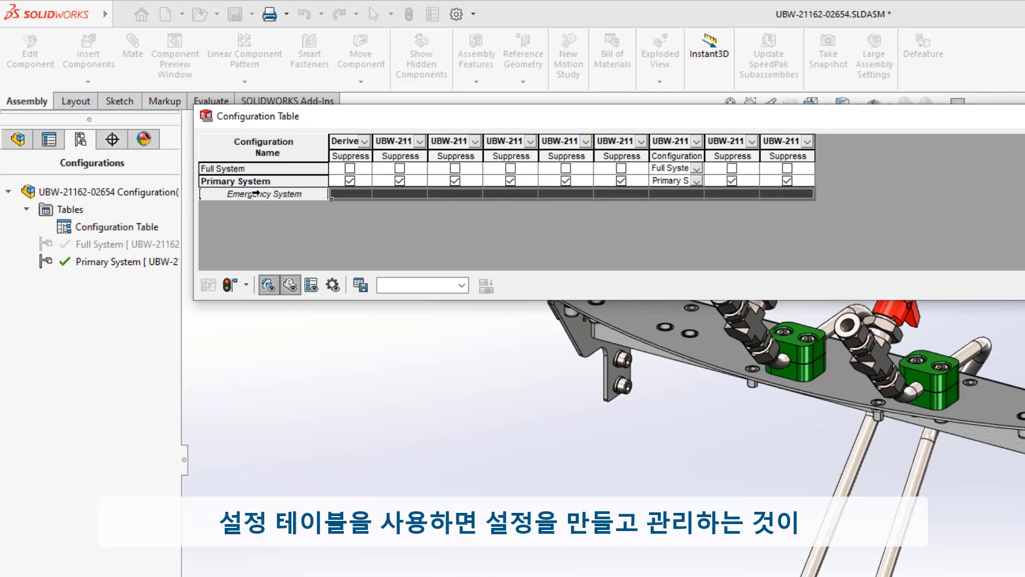
{"action": "key", "text": "Return"}
{"action": "right_click", "coordinate": [257, 193]}
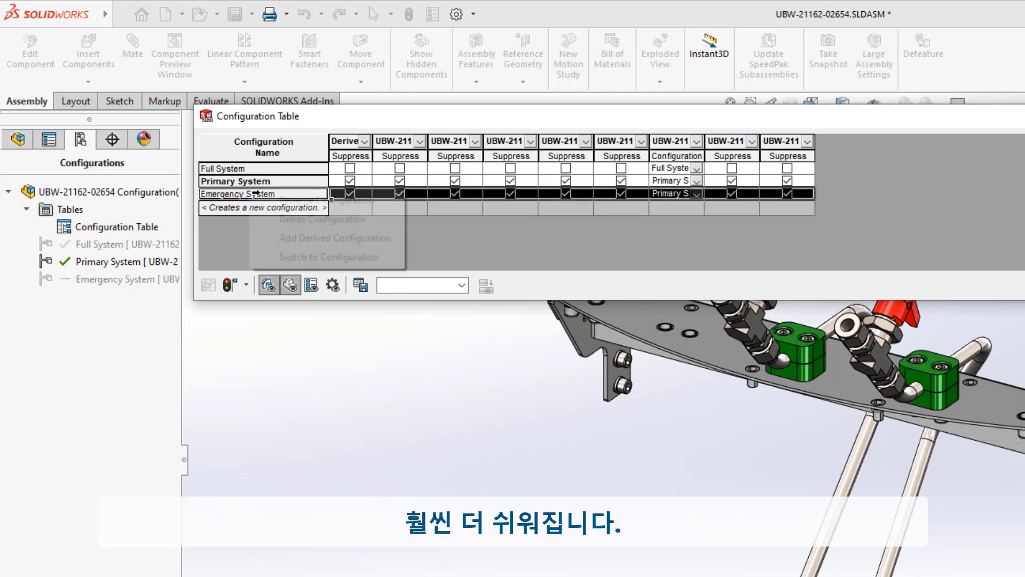
{"action": "left_click", "coordinate": [300, 256]}
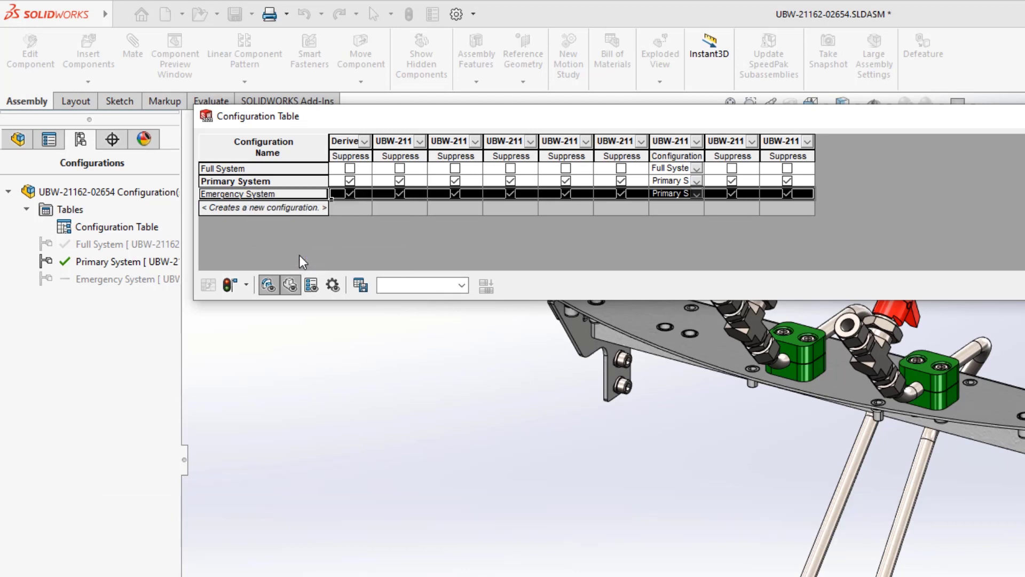
Unsuppress the derived pattern and the next five components for the Emergency System configuration in the table.
{"action": "left_click", "coordinate": [350, 193]}
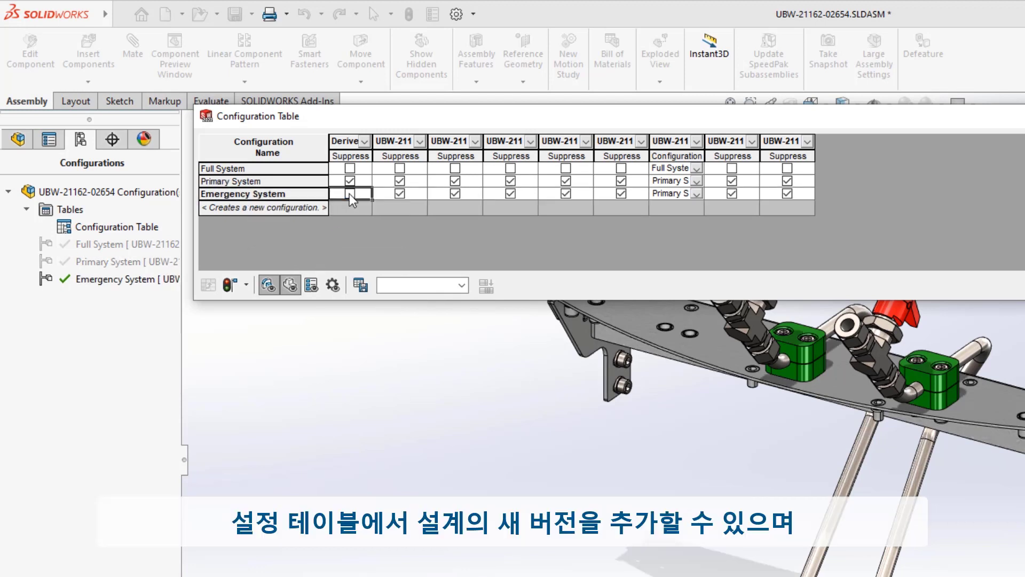
{"action": "left_click", "coordinate": [400, 193]}
{"action": "left_click", "coordinate": [455, 193]}
{"action": "left_click", "coordinate": [511, 193]}
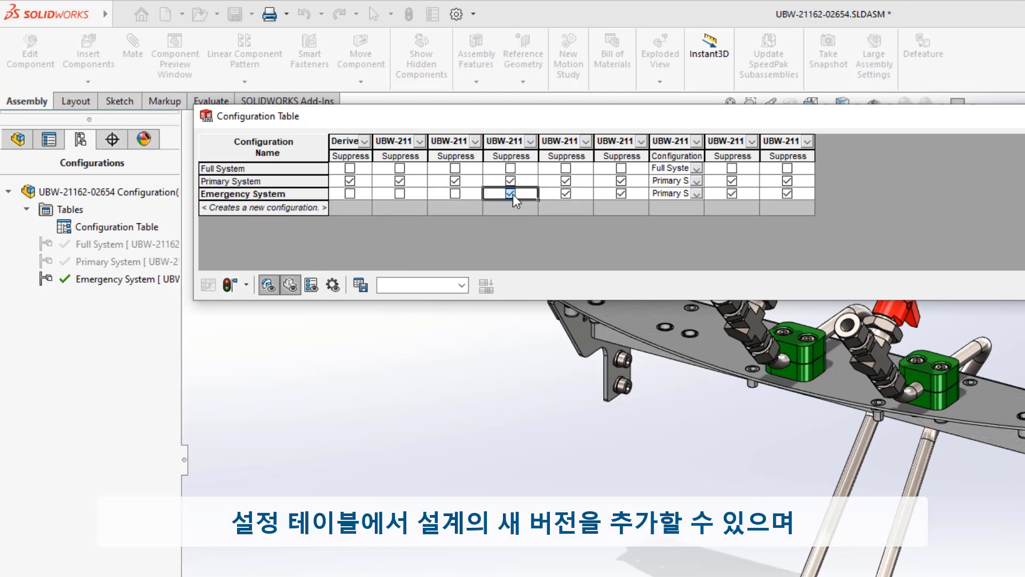
{"action": "left_click", "coordinate": [566, 193]}
{"action": "left_click", "coordinate": [622, 194]}
Set the component configuration to Emergency System, unsuppress the last two components in the Emergency System row, and apply the table changes.
{"action": "left_click", "coordinate": [697, 194]}
{"action": "left_click", "coordinate": [696, 194]}
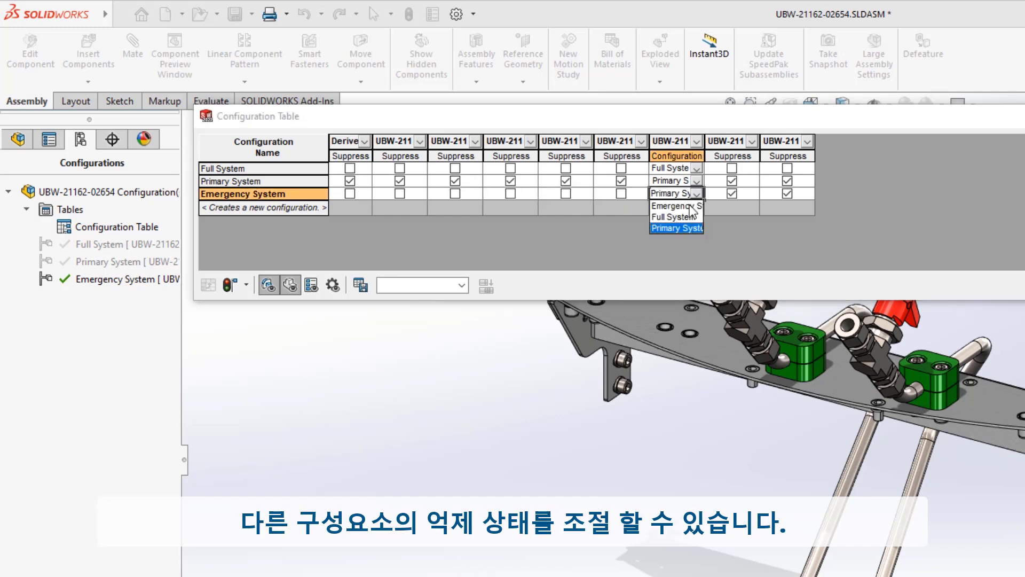
{"action": "left_click", "coordinate": [672, 204]}
{"action": "left_click", "coordinate": [731, 193]}
{"action": "left_click", "coordinate": [723, 191]}
{"action": "left_click", "coordinate": [776, 191]}
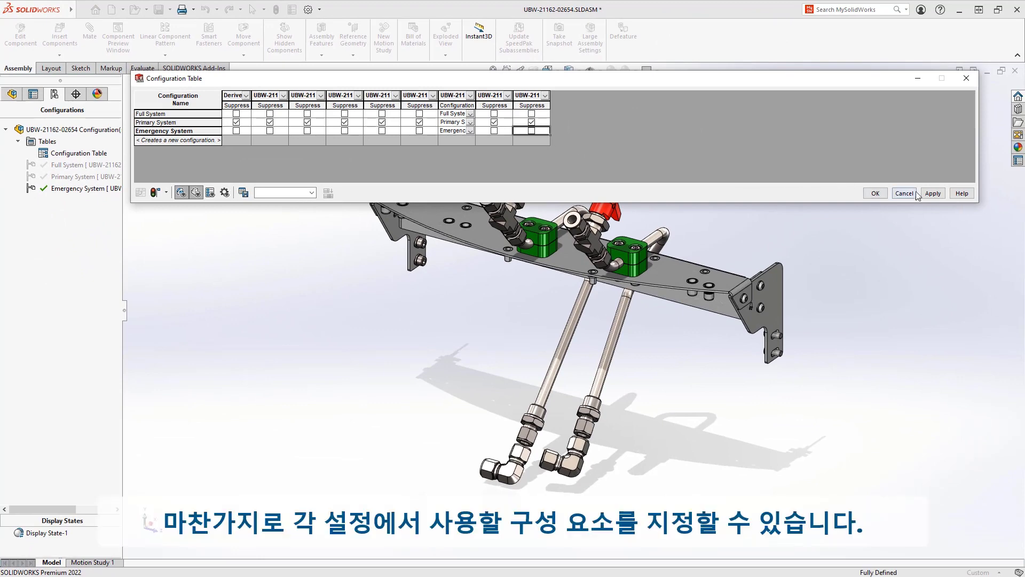
{"action": "left_click", "coordinate": [933, 193]}
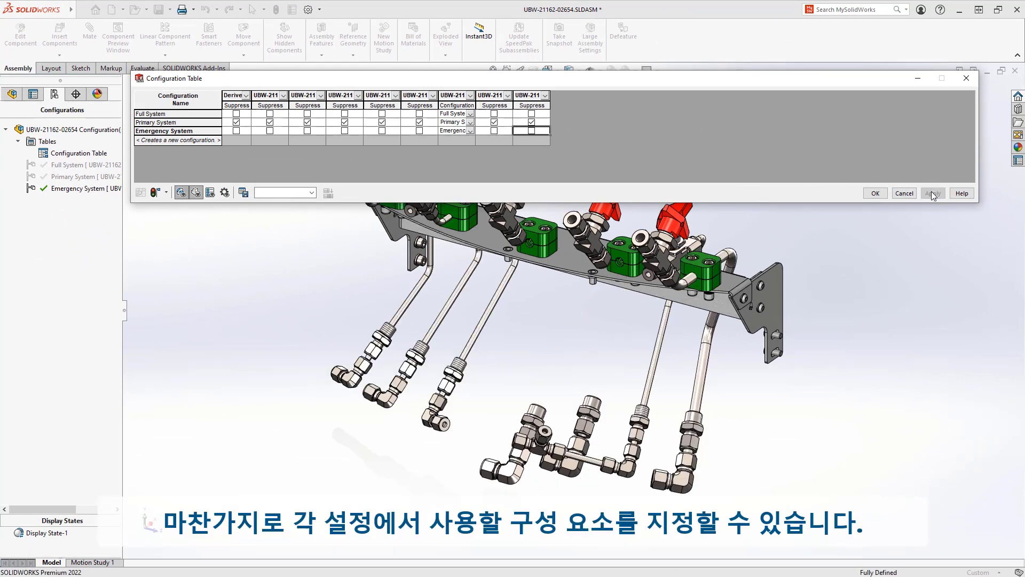
{"action": "left_click", "coordinate": [876, 193]}
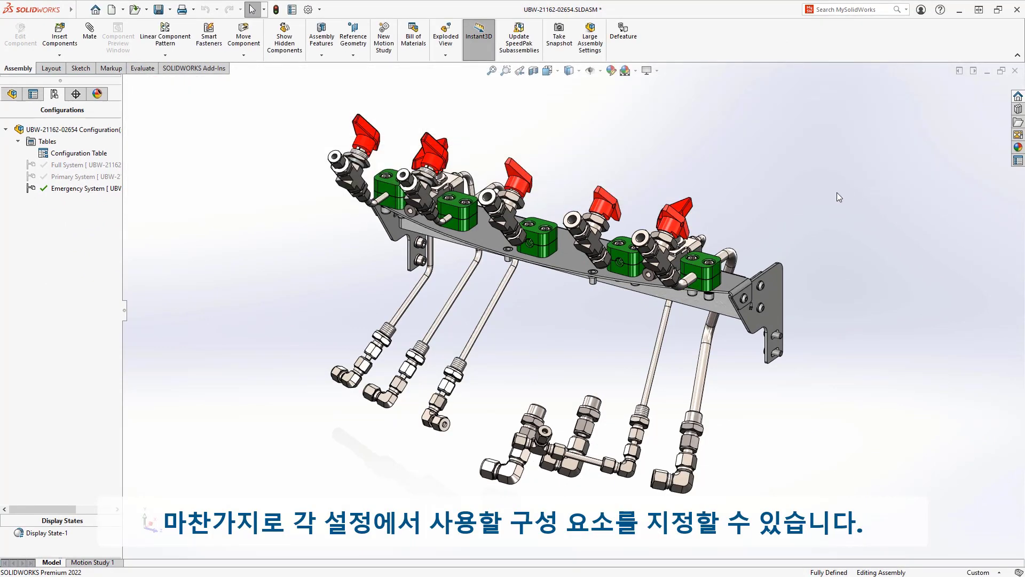
Suppress the subassembly containing the two middle valves and their two green tube clamps in the Emergency System configuration.
{"action": "left_click", "coordinate": [521, 222]}
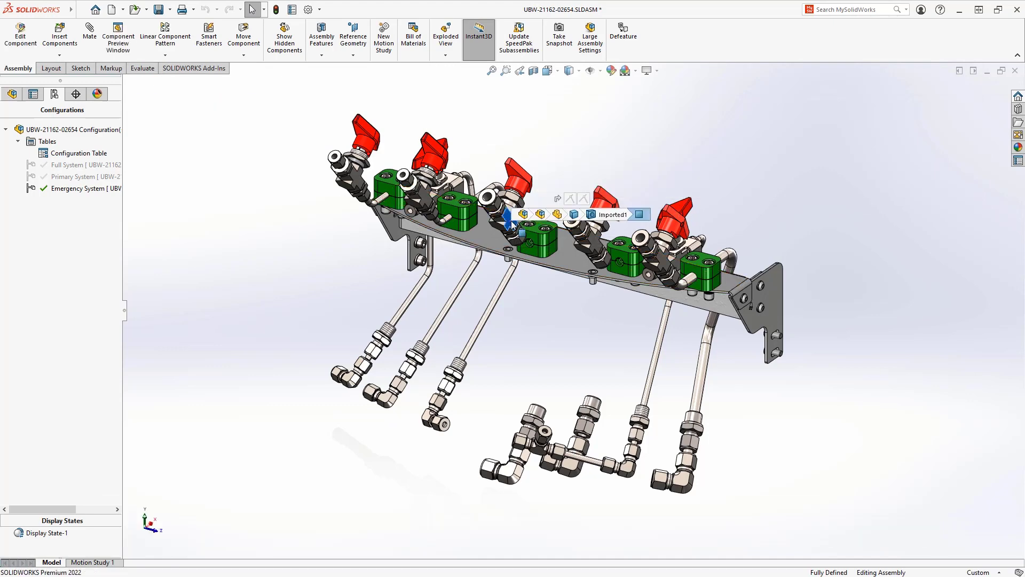
{"action": "left_click", "coordinate": [657, 166]}
{"action": "left_click", "coordinate": [528, 239]}
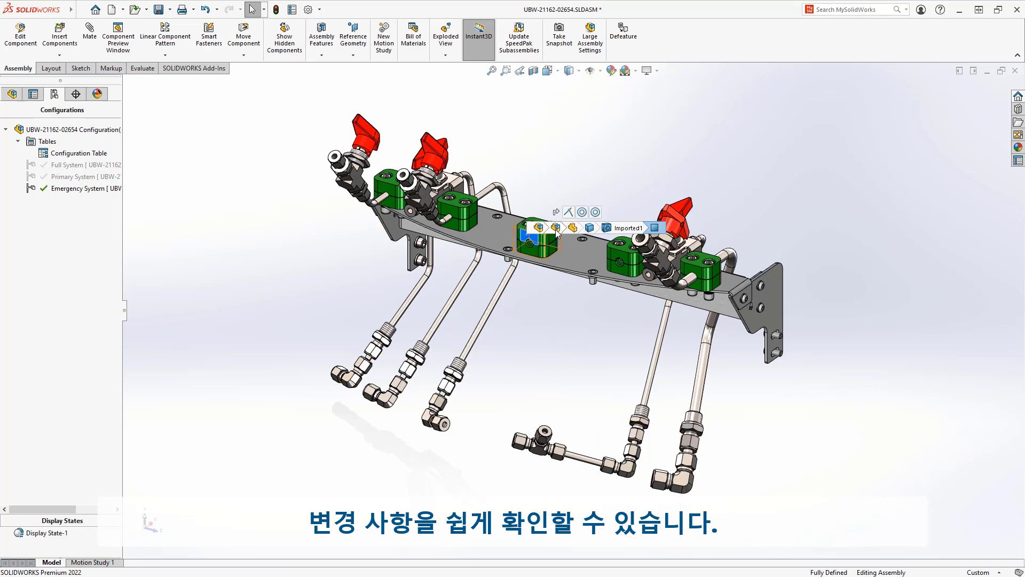
{"action": "left_click", "coordinate": [667, 184]}
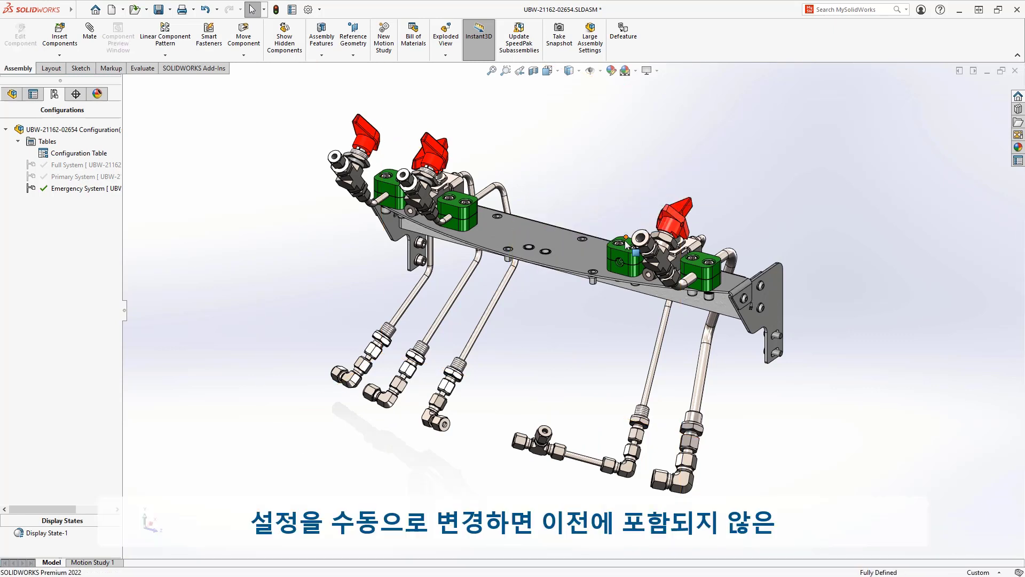
{"action": "left_click", "coordinate": [620, 259]}
{"action": "left_click", "coordinate": [621, 258]}
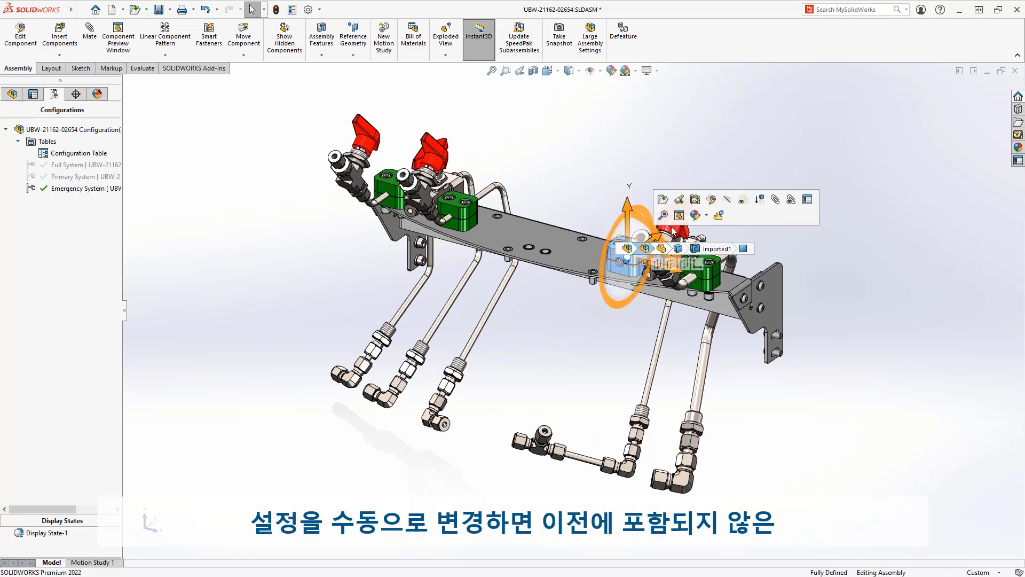
{"action": "left_click", "coordinate": [614, 173]}
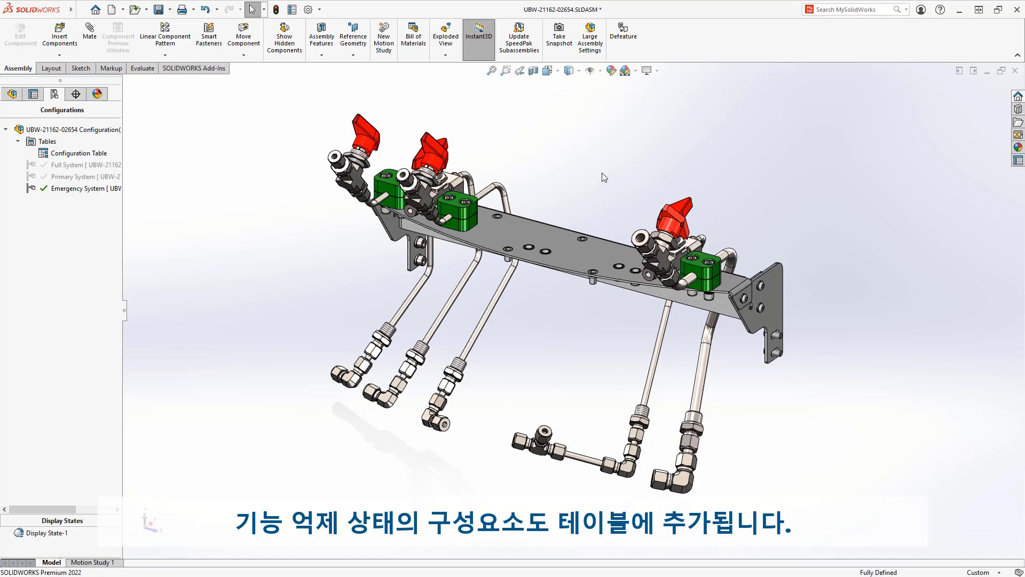
Reopen the Configuration Table and filter it to show only the custom properties, hiding the feature and component parameters.
{"action": "right_click", "coordinate": [81, 155]}
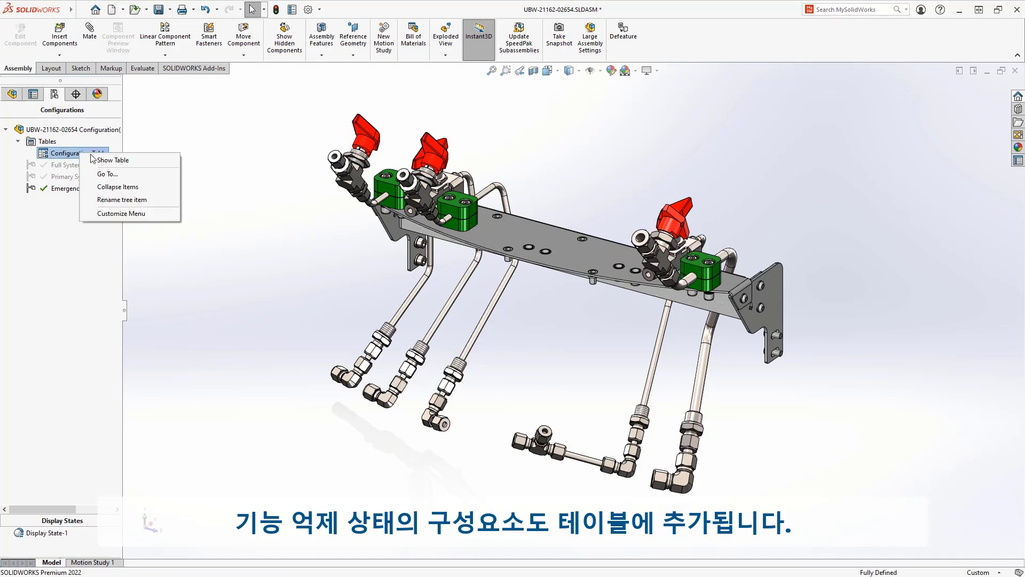
{"action": "left_click", "coordinate": [101, 158]}
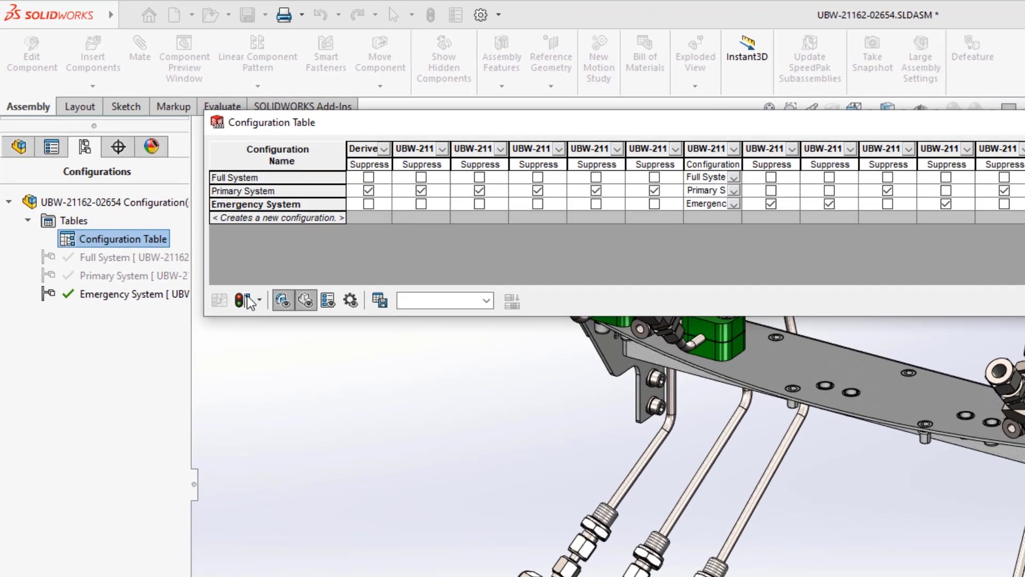
{"action": "left_click", "coordinate": [284, 305]}
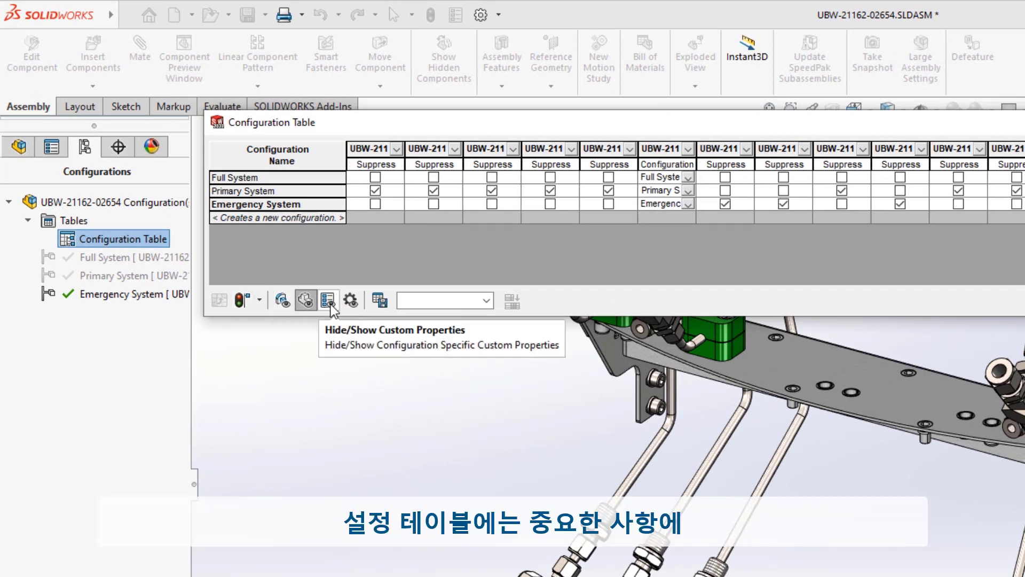
{"action": "left_click", "coordinate": [307, 301]}
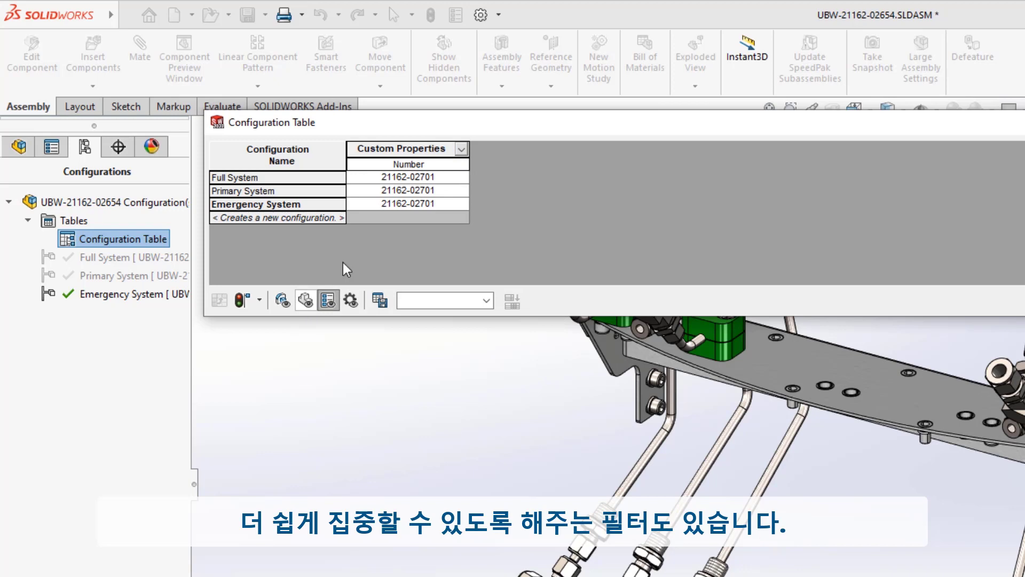
{"action": "left_click", "coordinate": [450, 190]}
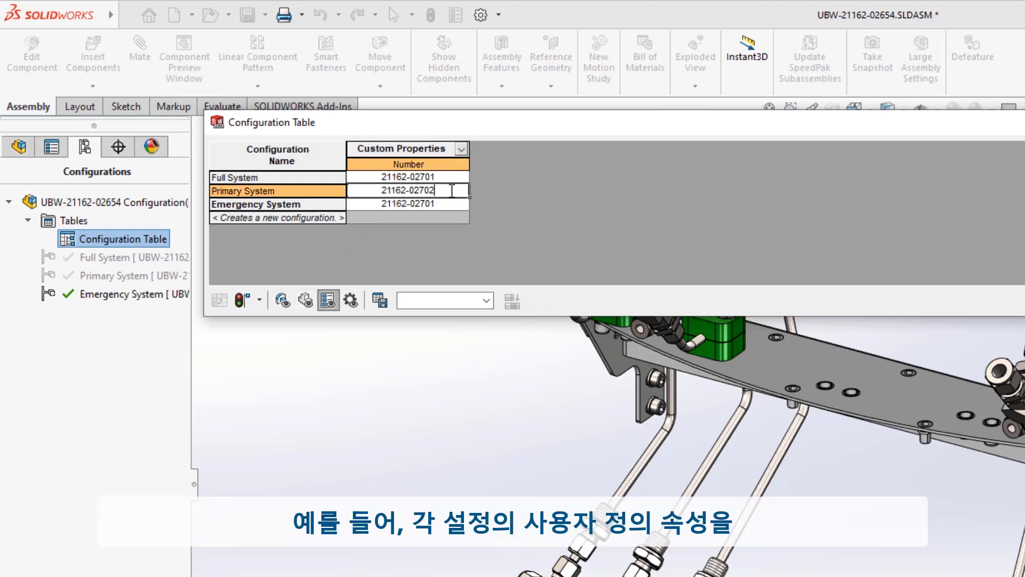
{"action": "key", "text": "Return"}
{"action": "key", "text": "BackSpace"}
{"action": "type", "text": "3"}
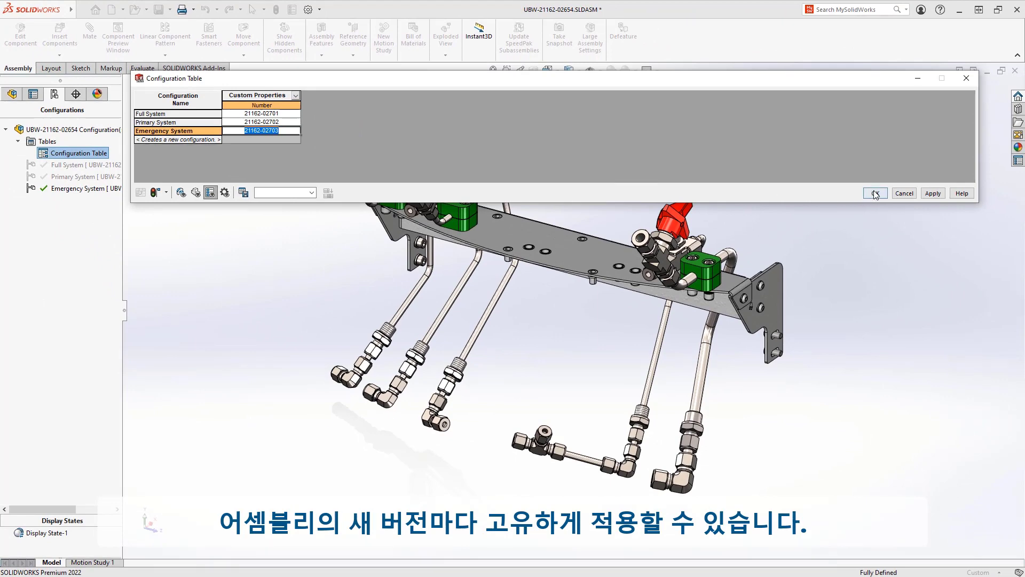
{"action": "left_click", "coordinate": [876, 194]}
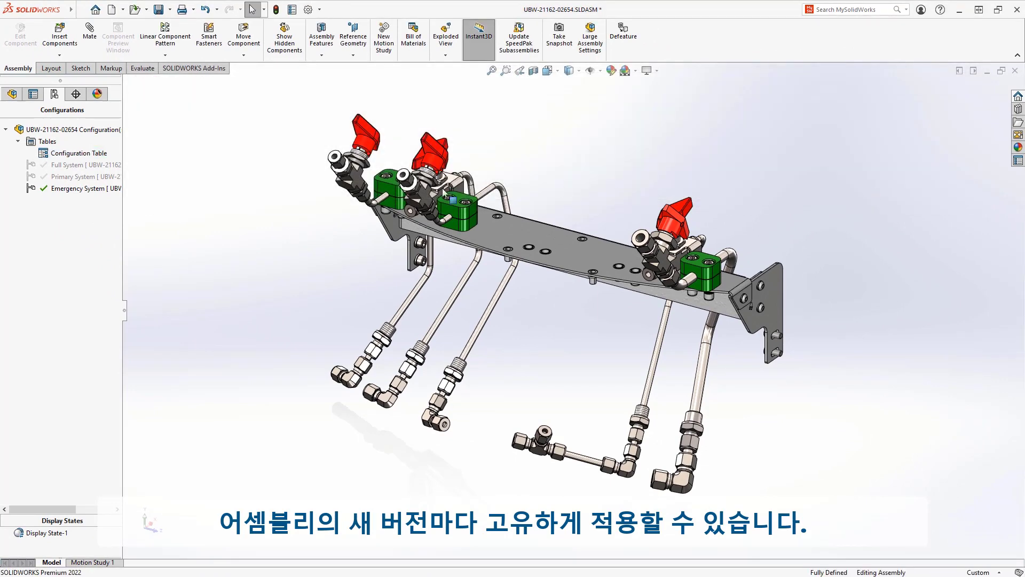
Activate the Full System configuration and open its Bill of Materials in a separate window.
{"action": "double_click", "coordinate": [80, 165]}
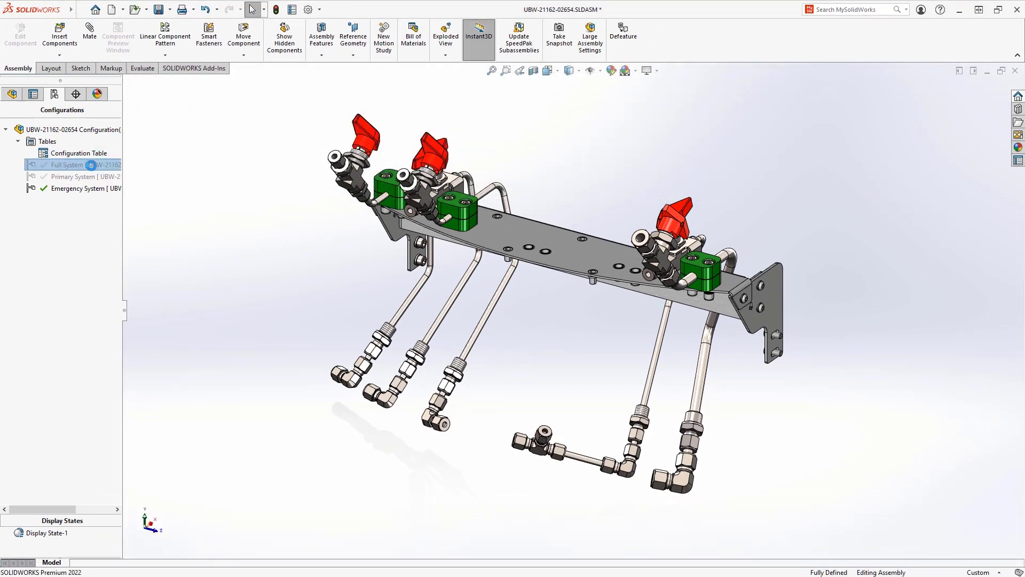
{"action": "left_click", "coordinate": [11, 94]}
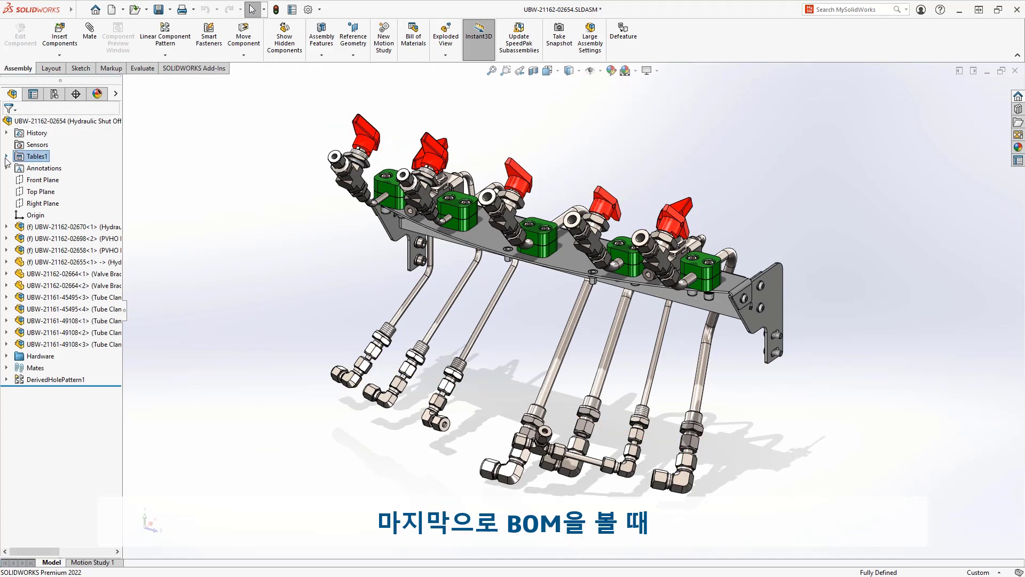
{"action": "left_click", "coordinate": [6, 157]}
{"action": "right_click", "coordinate": [69, 168]}
{"action": "left_click", "coordinate": [102, 217]}
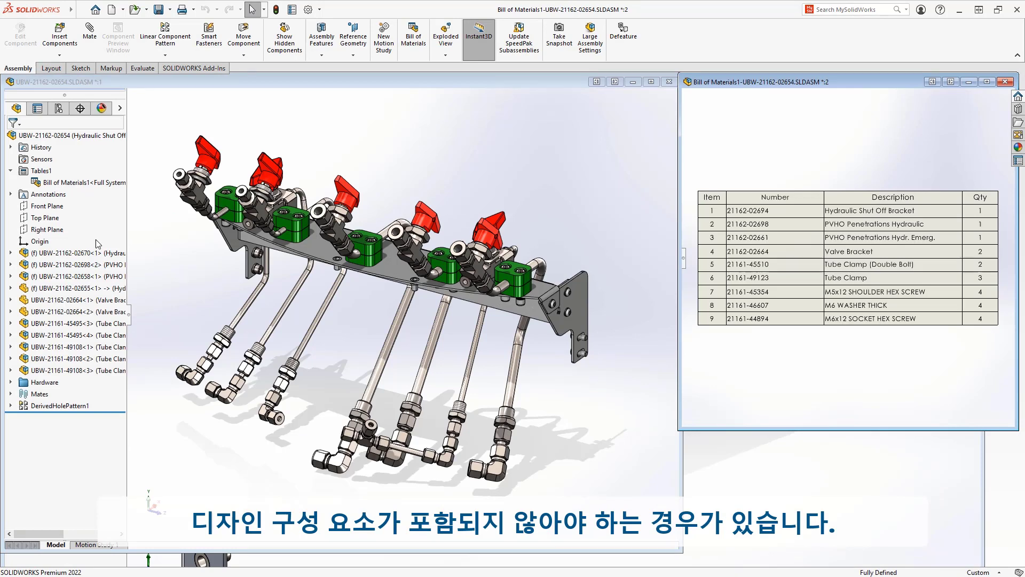
{"action": "left_click", "coordinate": [88, 254]}
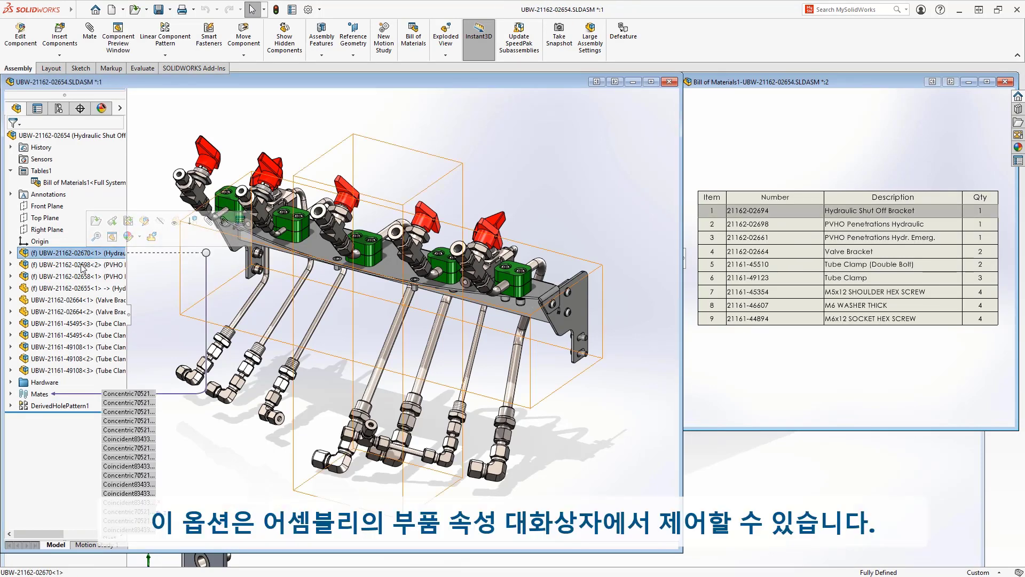
{"action": "left_click", "coordinate": [83, 266]}
{"action": "left_click", "coordinate": [77, 277]}
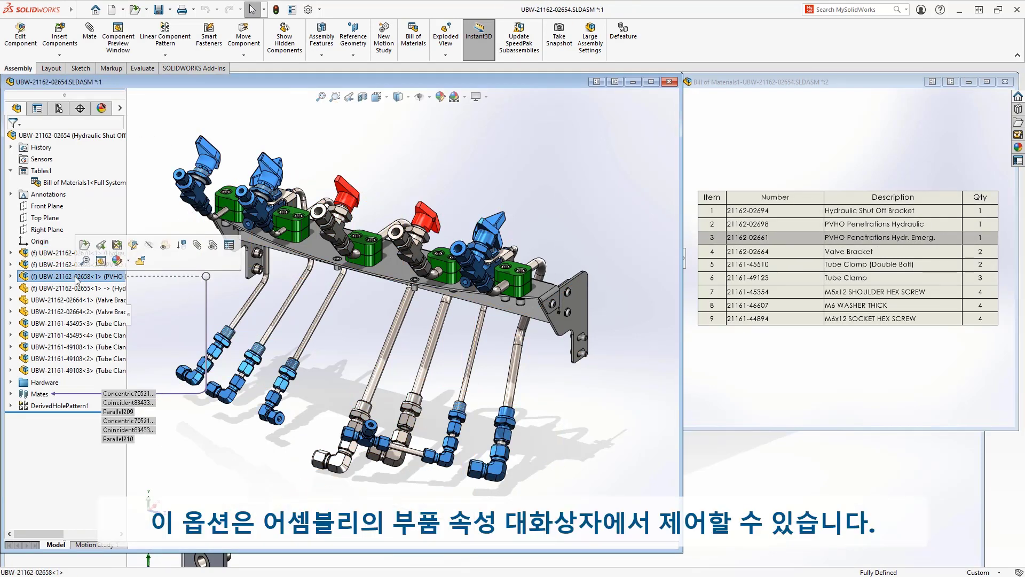
{"action": "left_click", "coordinate": [71, 289]}
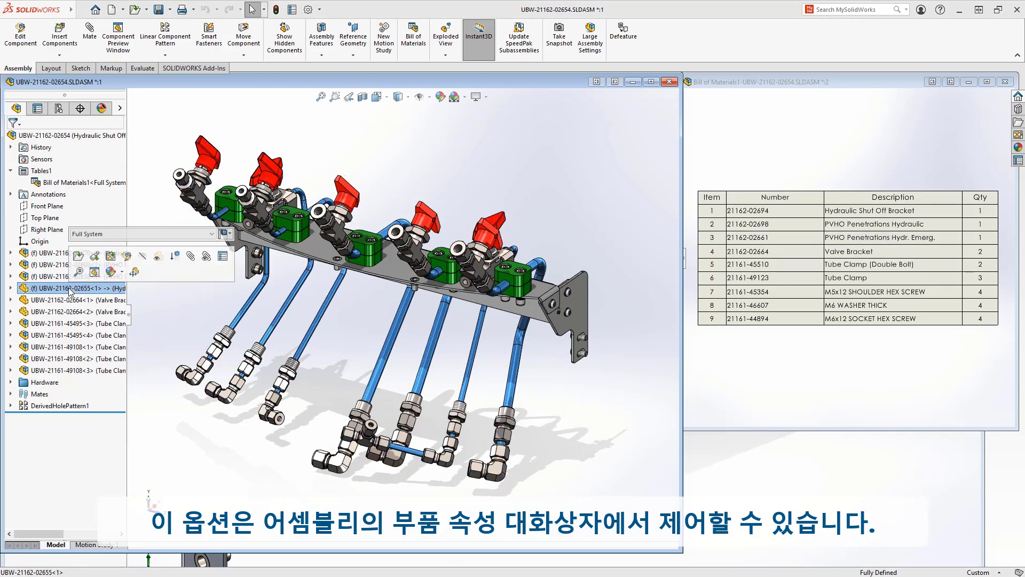
{"action": "left_click", "coordinate": [222, 256]}
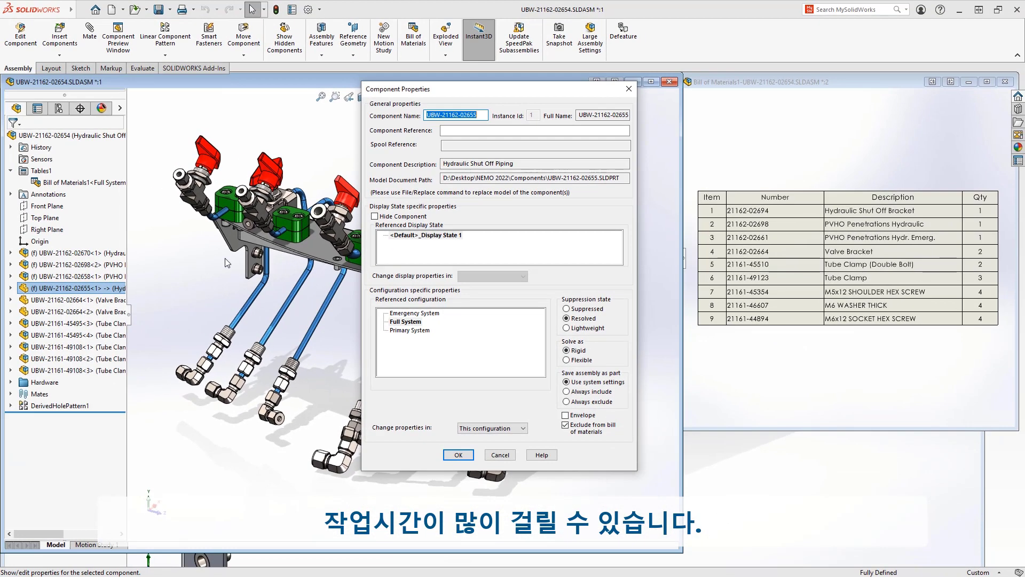
{"action": "key", "text": "Return"}
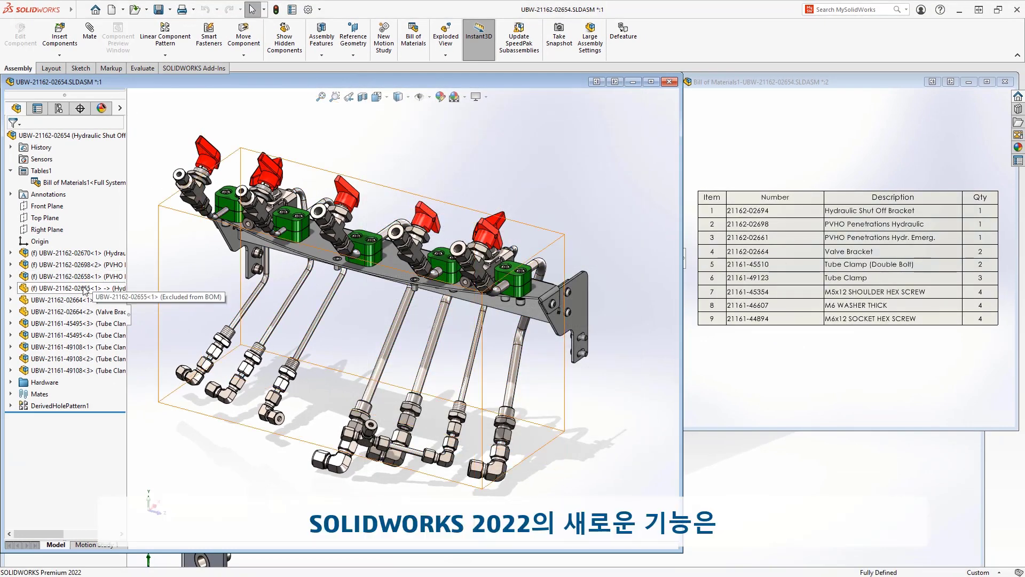
{"action": "left_click", "coordinate": [74, 288]}
{"action": "left_click", "coordinate": [90, 260]}
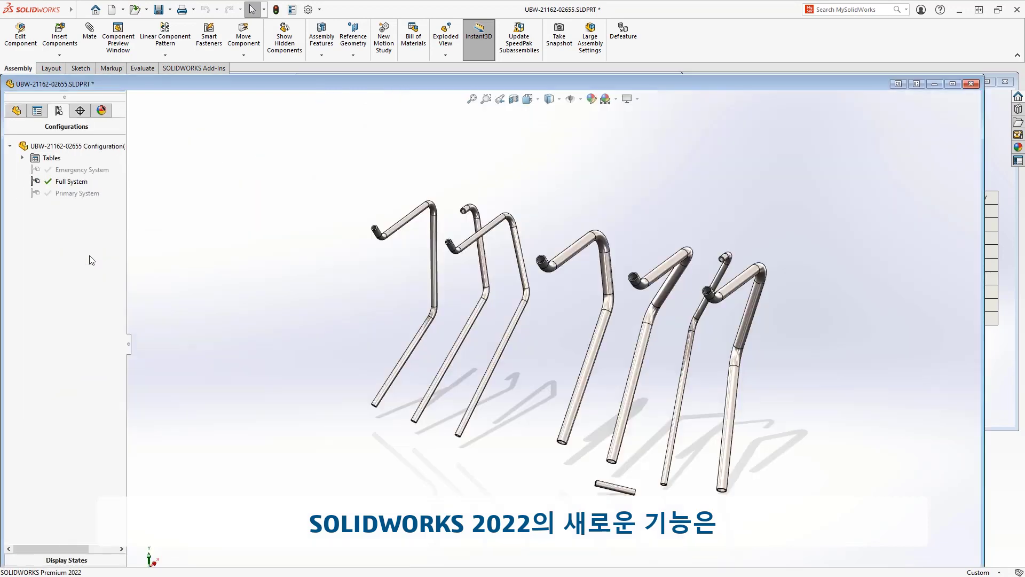
{"action": "right_click", "coordinate": [75, 182]}
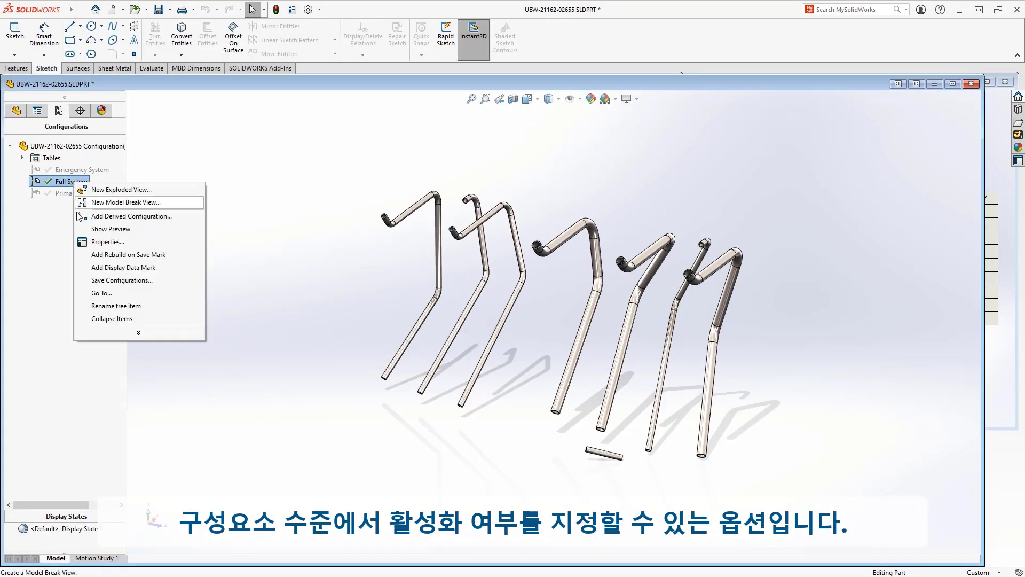
{"action": "left_click", "coordinate": [107, 242]}
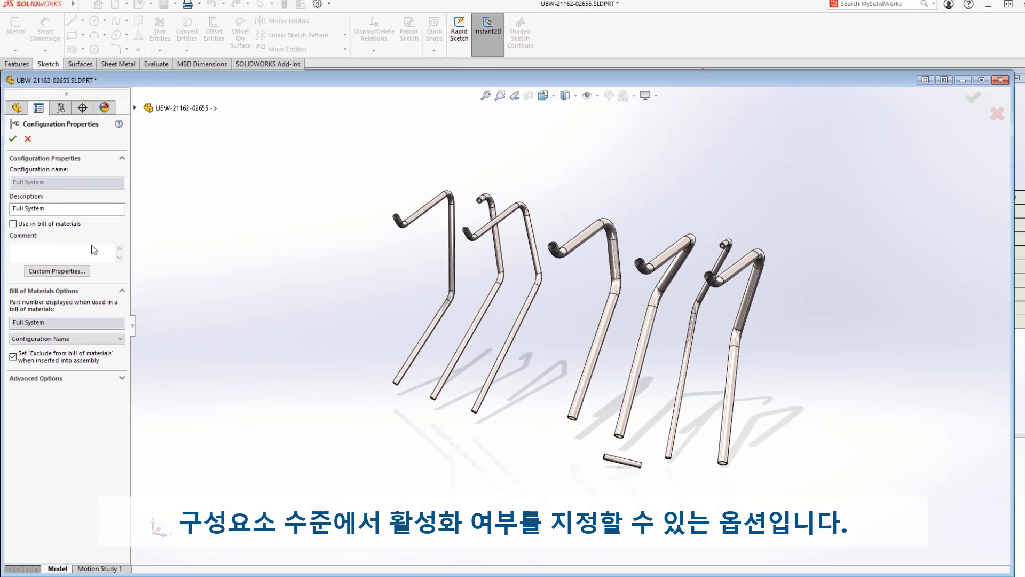
{"action": "key", "text": "Return"}
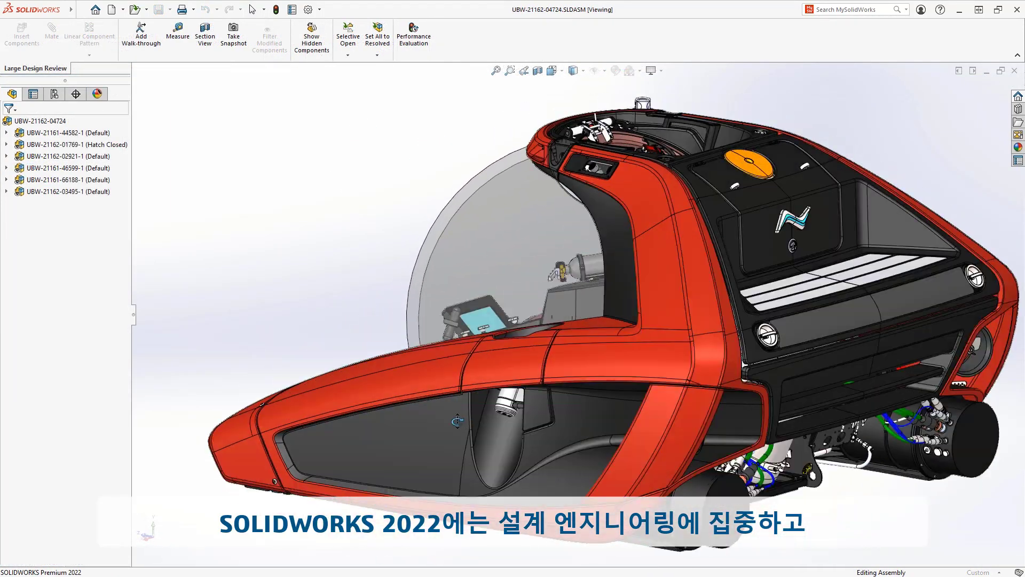
{"action": "middle_click_drag", "start_coordinate": [458, 422], "coordinate": [667, 422]}
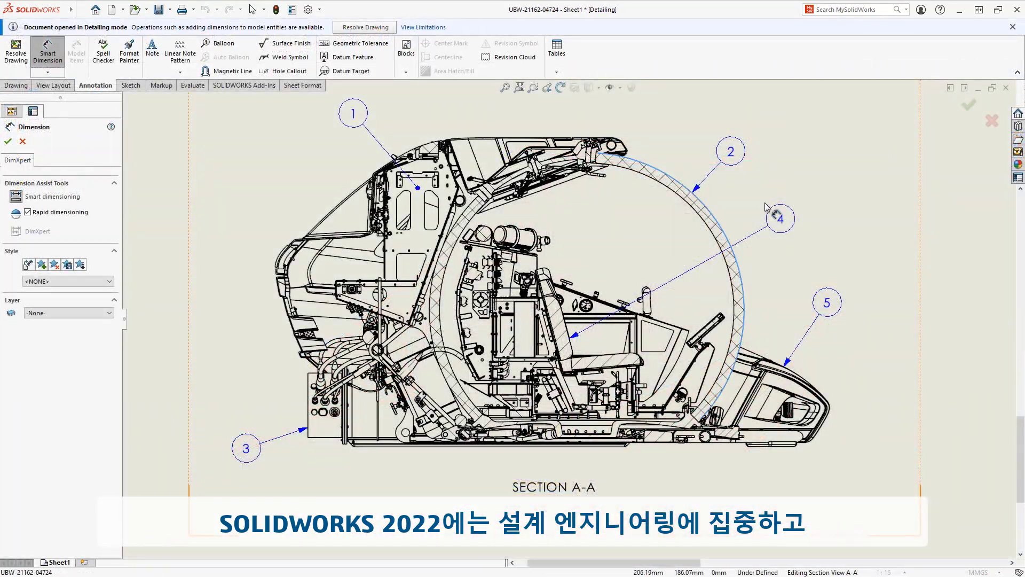
Add a radius dimension to the outer arc of the spherical hull in Section A-A, placing it above balloon 4.
{"action": "left_click", "coordinate": [718, 212]}
{"action": "left_click", "coordinate": [823, 167]}
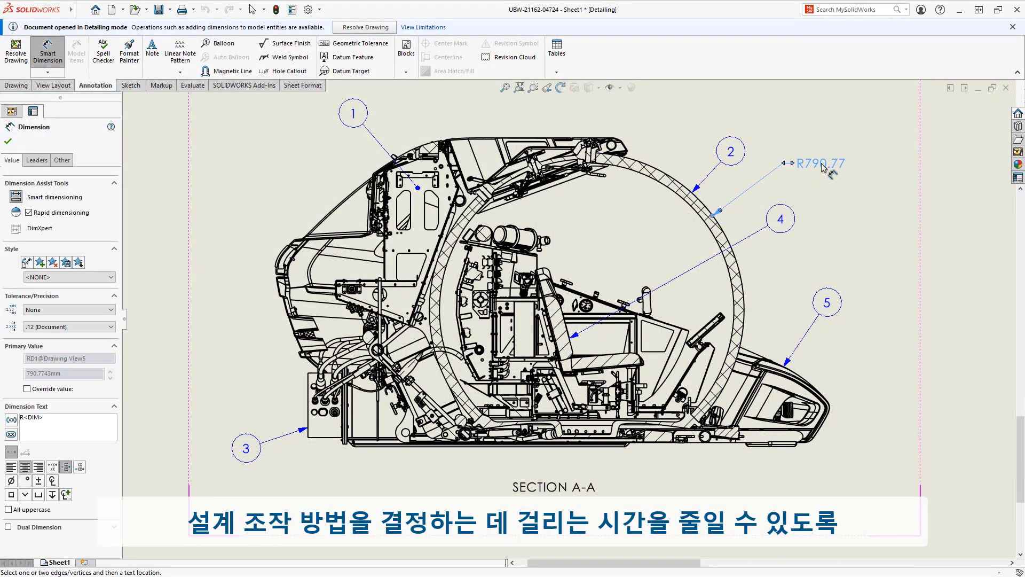
{"action": "right_click", "coordinate": [825, 166]}
{"action": "left_click", "coordinate": [837, 277]}
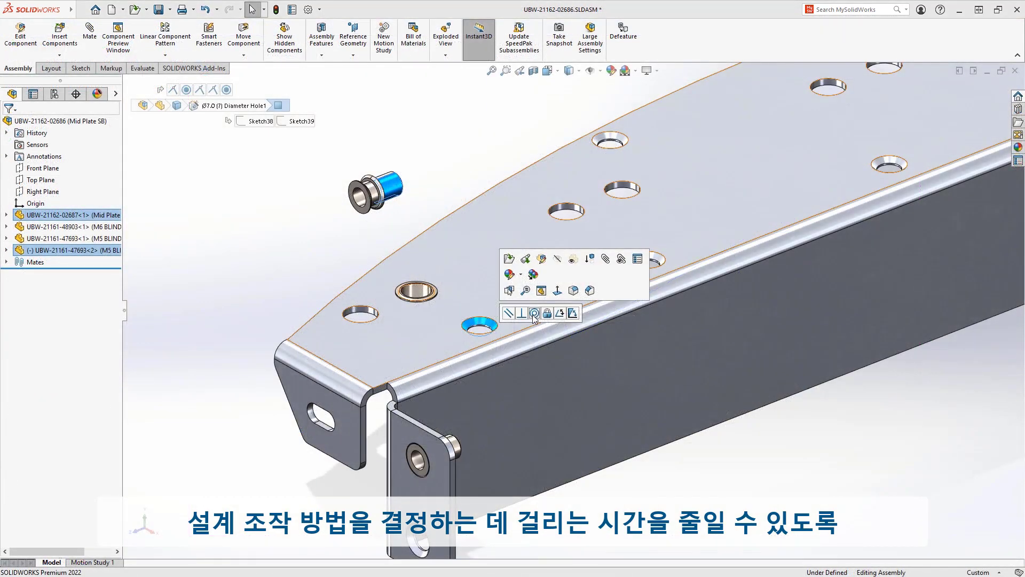
Mate the loose M5 blind rivet nut concentric with the selected Ø7.0 hole in the mid plate.
{"action": "left_click", "coordinate": [534, 313]}
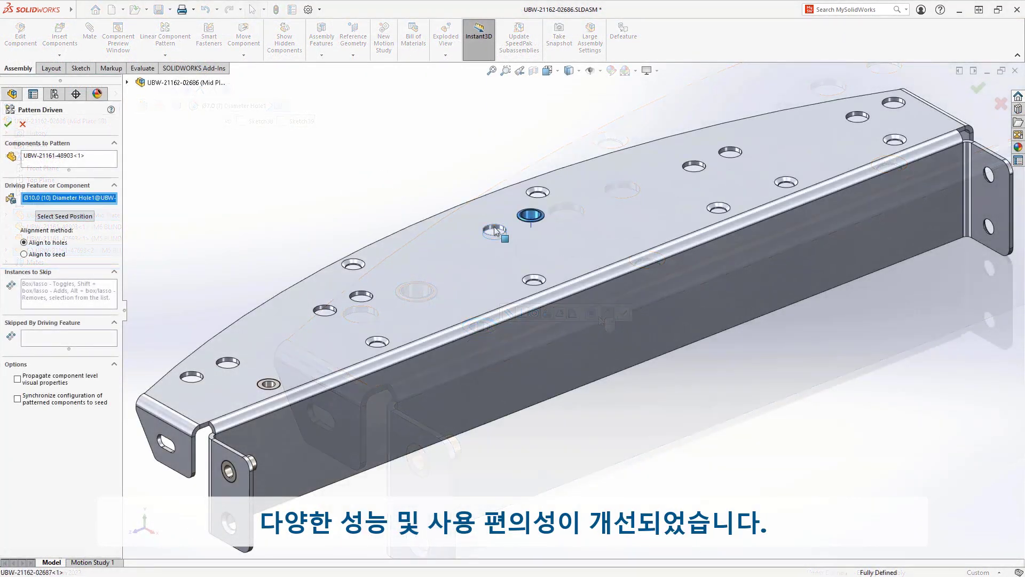
{"action": "left_click", "coordinate": [495, 228]}
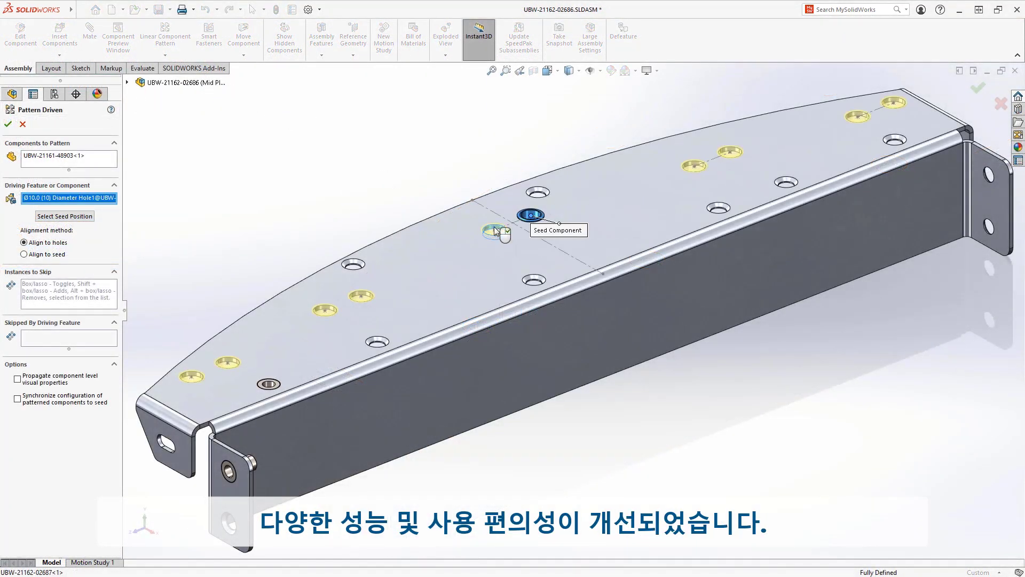